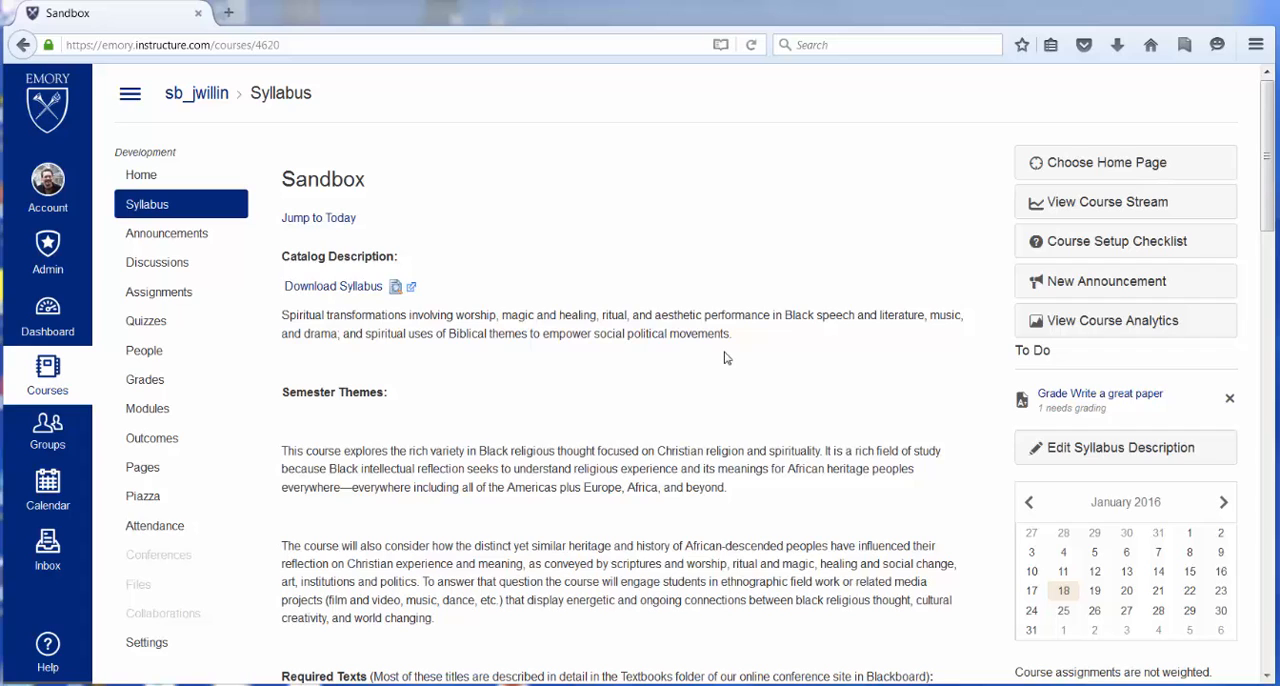
- Open the course's Attendance roll and mark all students present for Monday, January 18
left_click(139, 530)
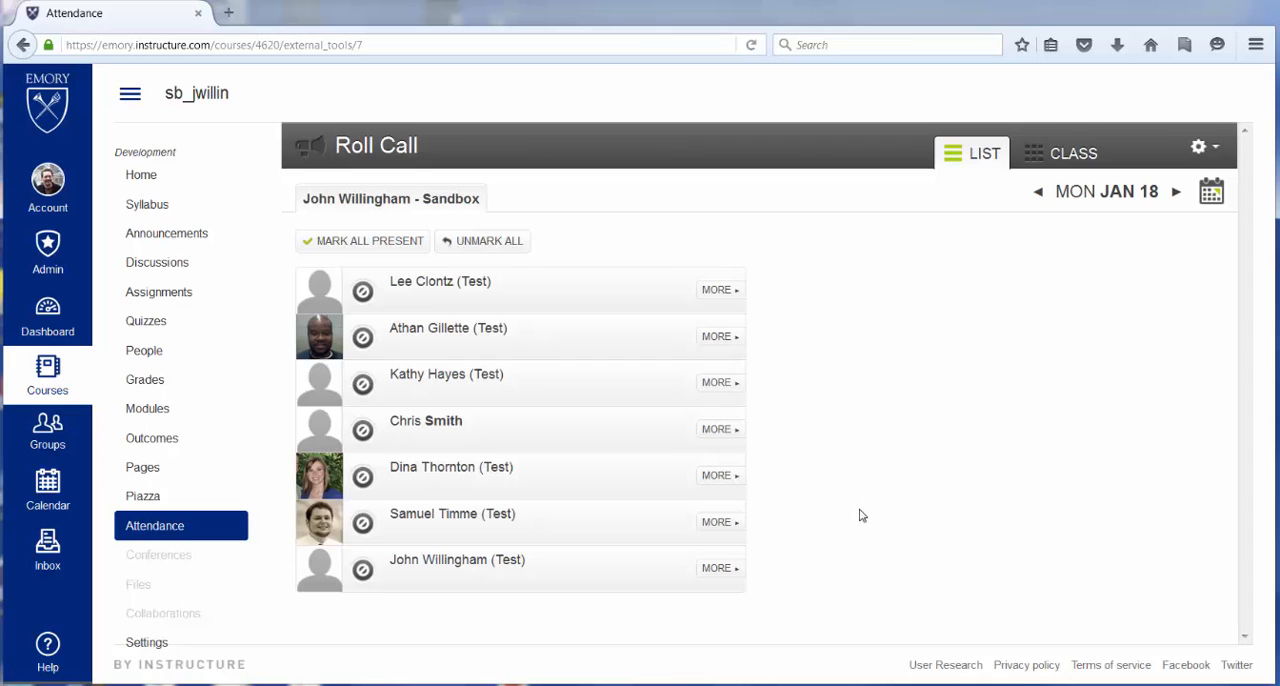
left_click(364, 246)
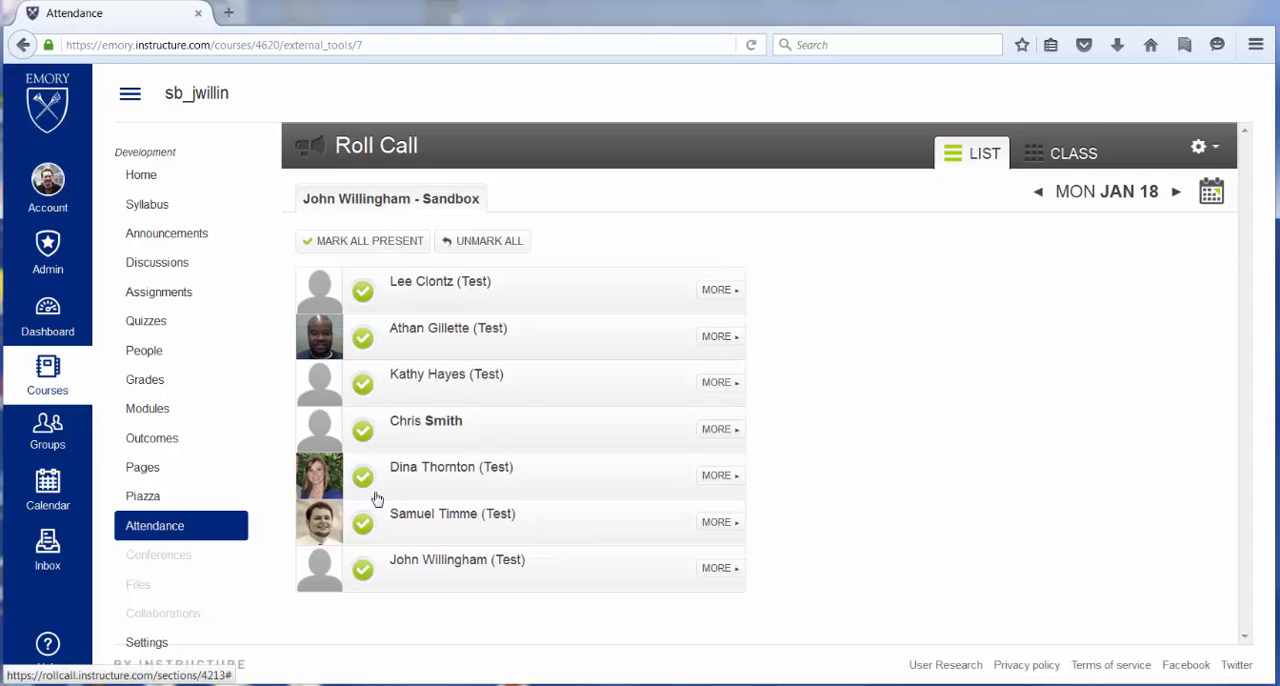
- Cycle the fourth listed student's attendance status through the options and leave it set to late
left_click(363, 431)
left_click(365, 432)
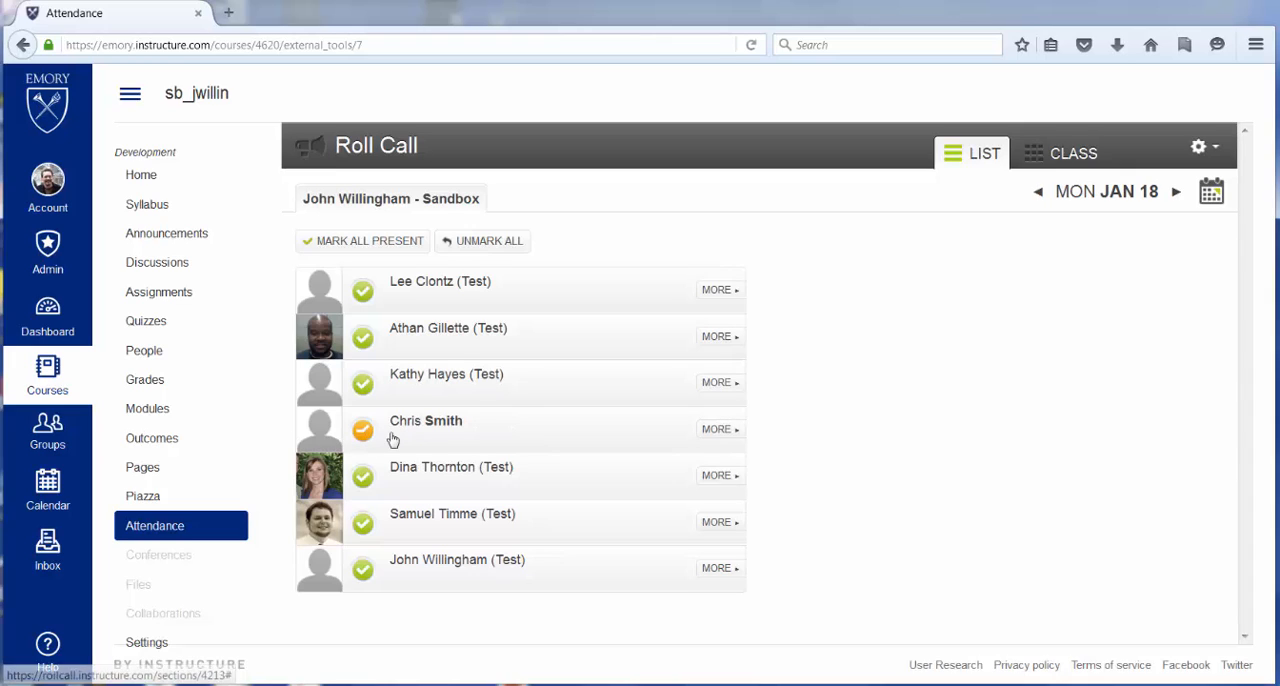
left_click(365, 432)
left_click(365, 432)
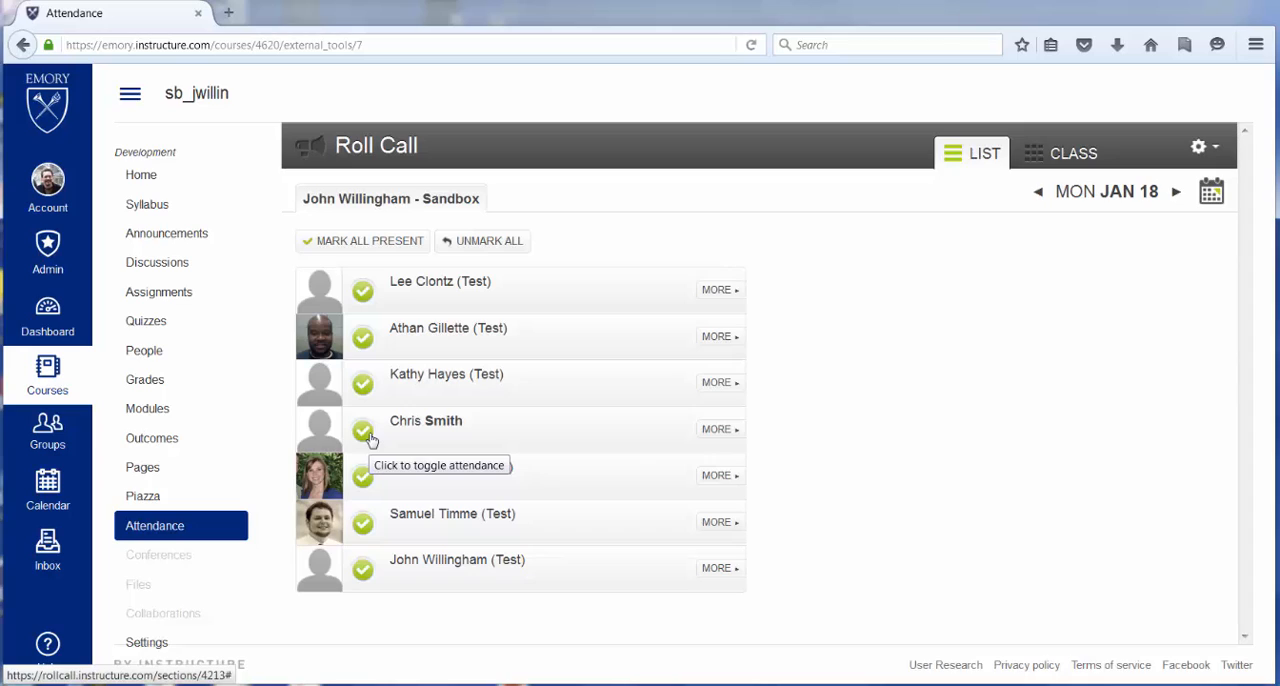
left_click(365, 432)
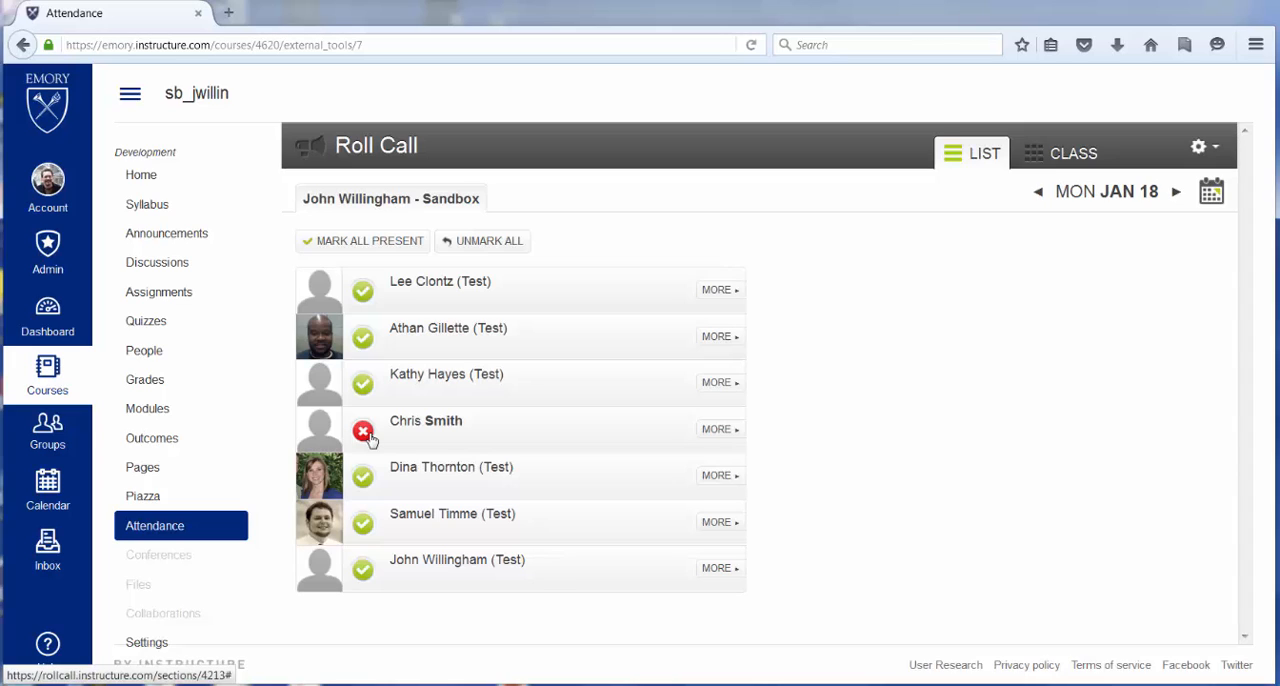
left_click(366, 434)
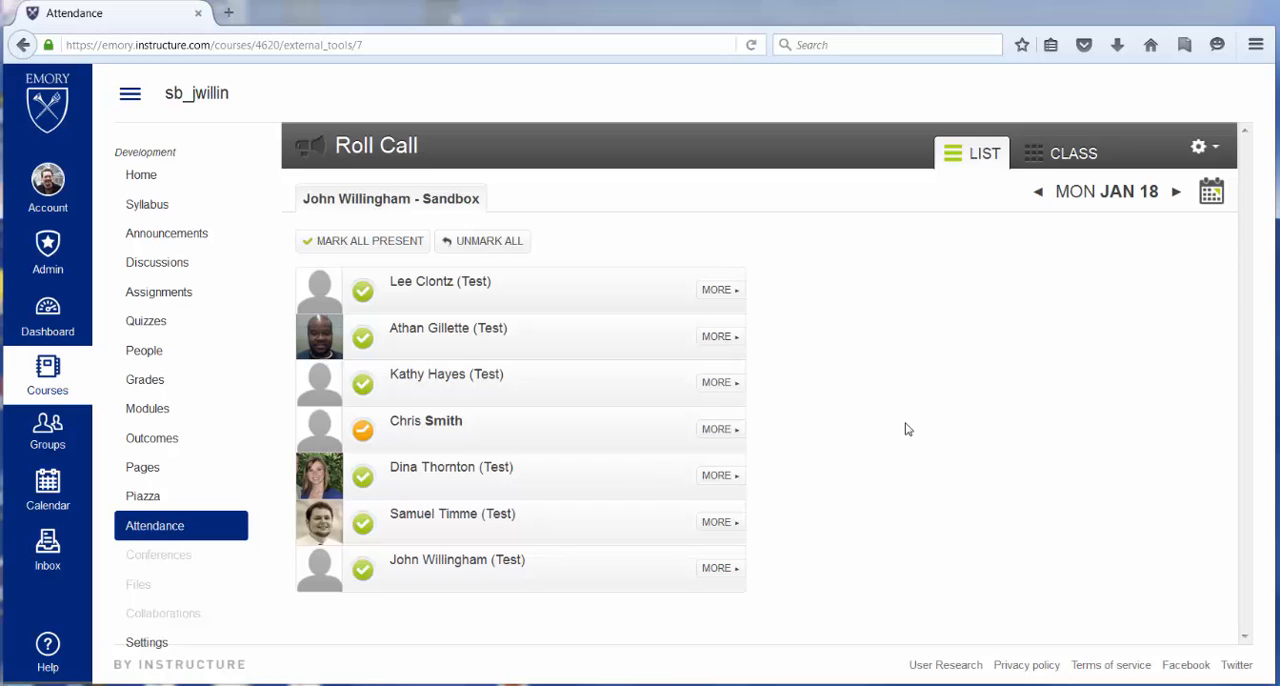
- Switch the roll call to the class seating view and advance the date to Wednesday, January 20
left_click(1037, 160)
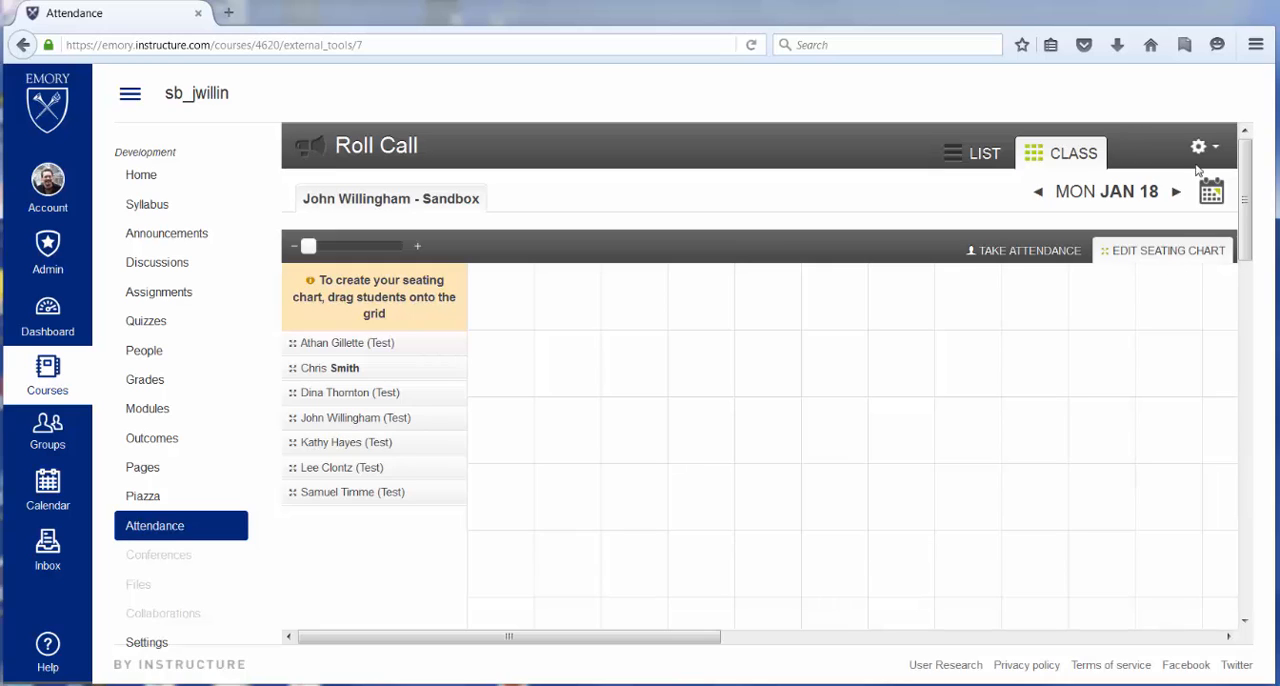
left_click(1176, 192)
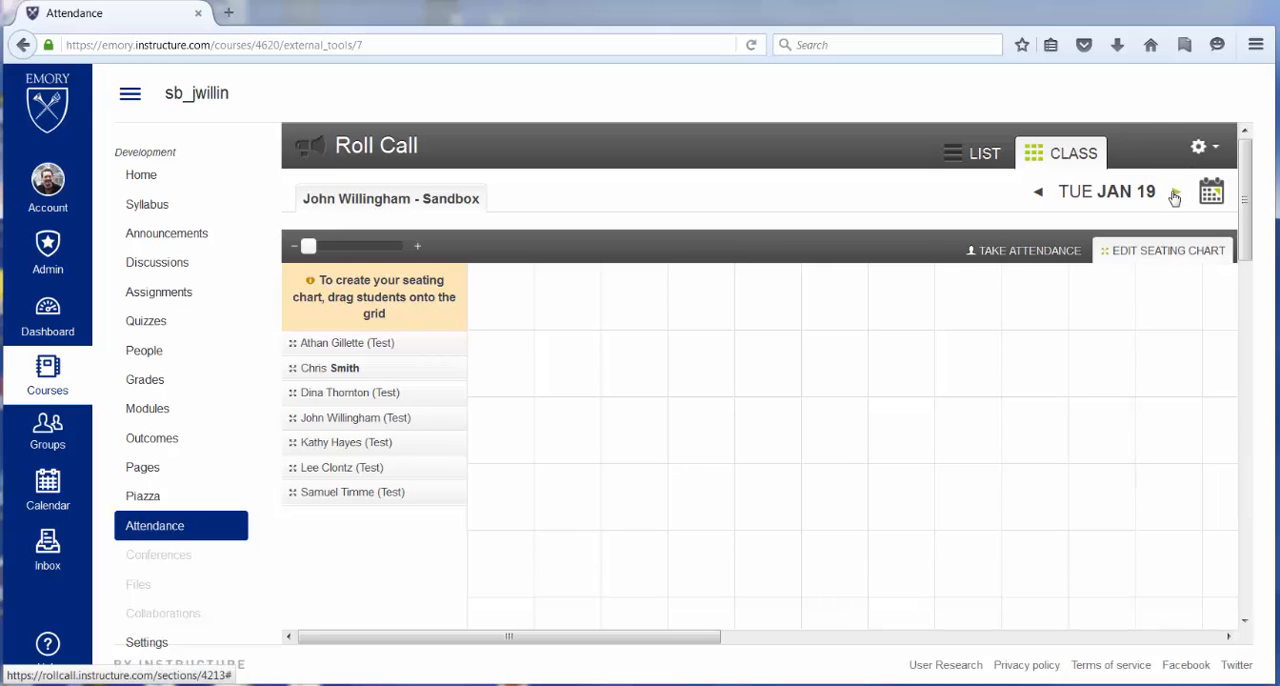
left_click(1175, 194)
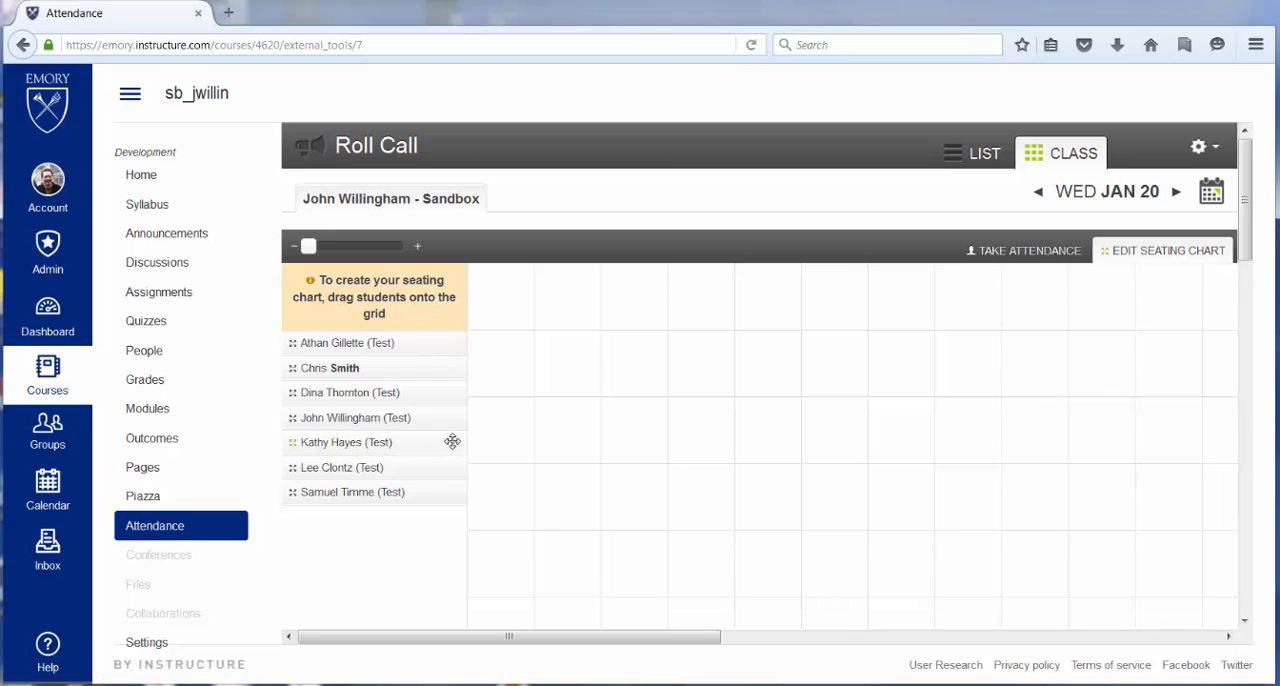
- Place all seven students on the seating chart, four in the grid's second row and three directly below, starting at the second column
left_click_drag(322, 345, 596, 350)
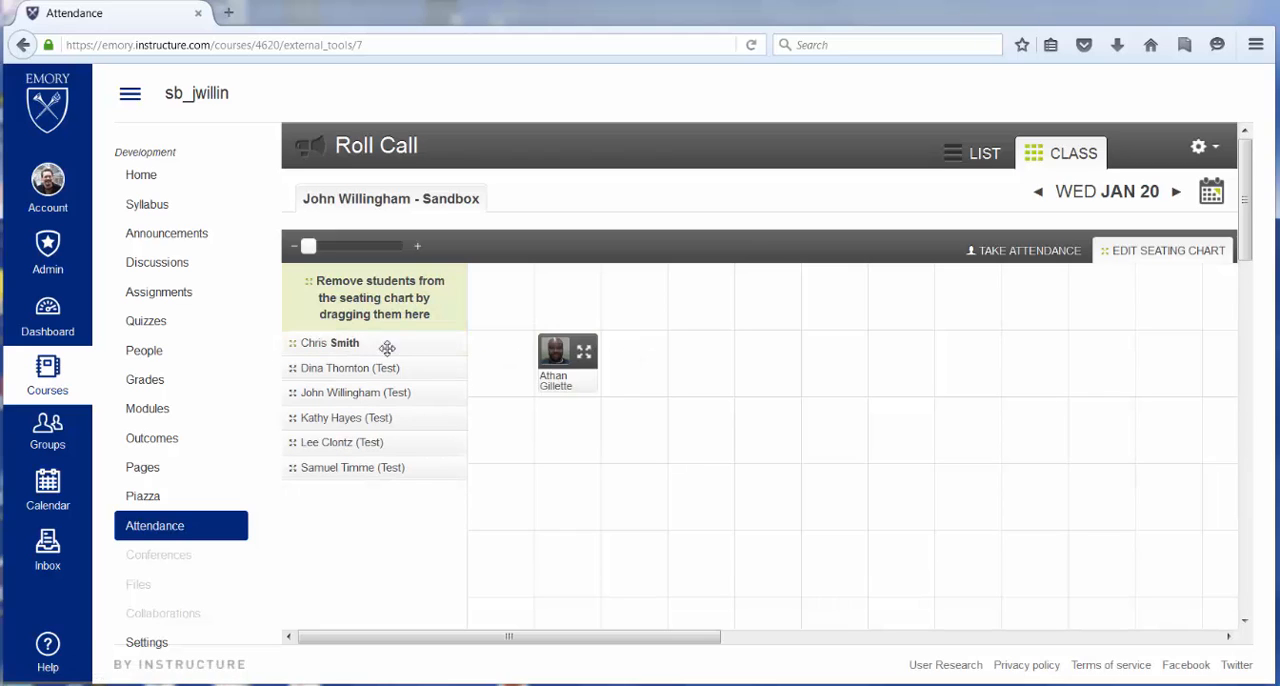
left_click_drag(387, 349, 650, 350)
left_click_drag(300, 344, 680, 355)
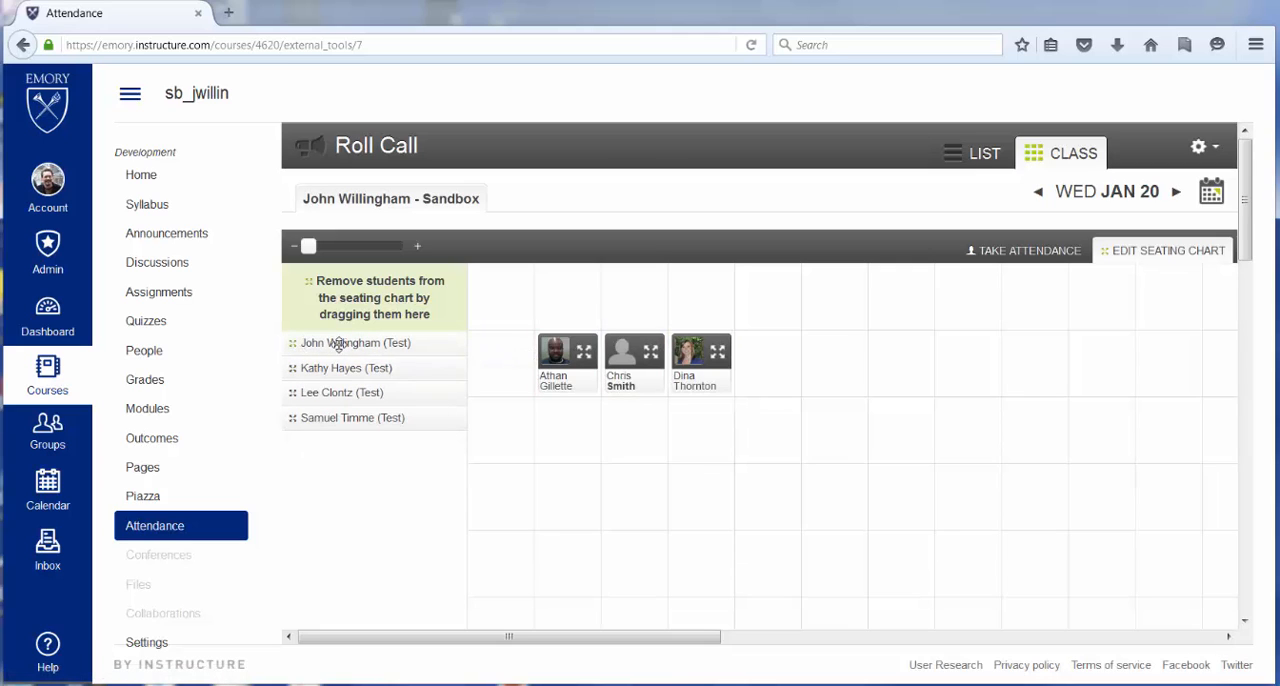
left_click_drag(338, 346, 581, 418)
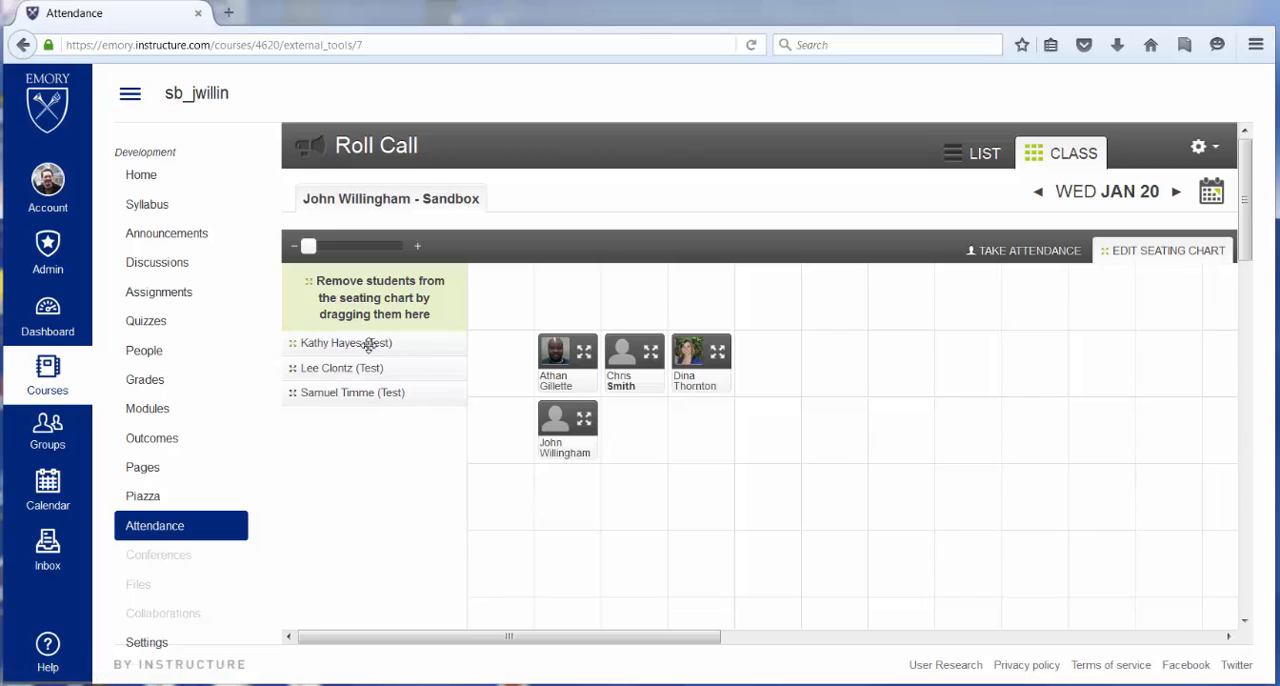
left_click_drag(365, 343, 650, 418)
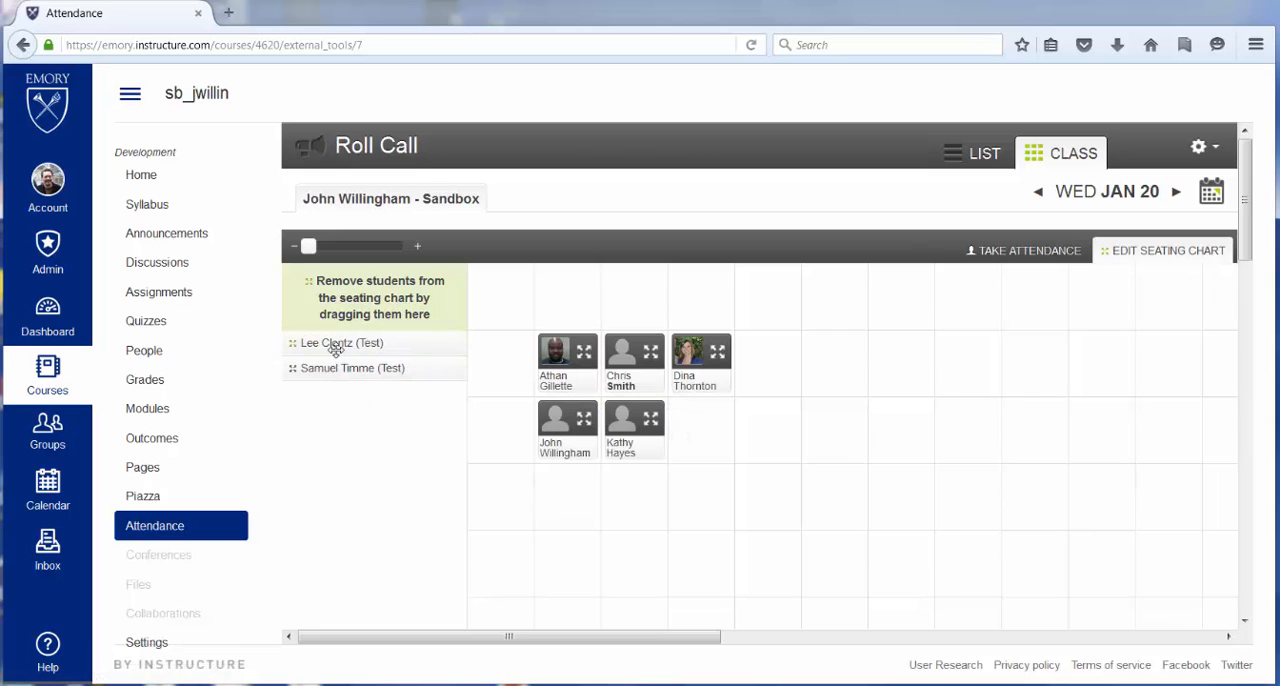
left_click_drag(337, 343, 733, 401)
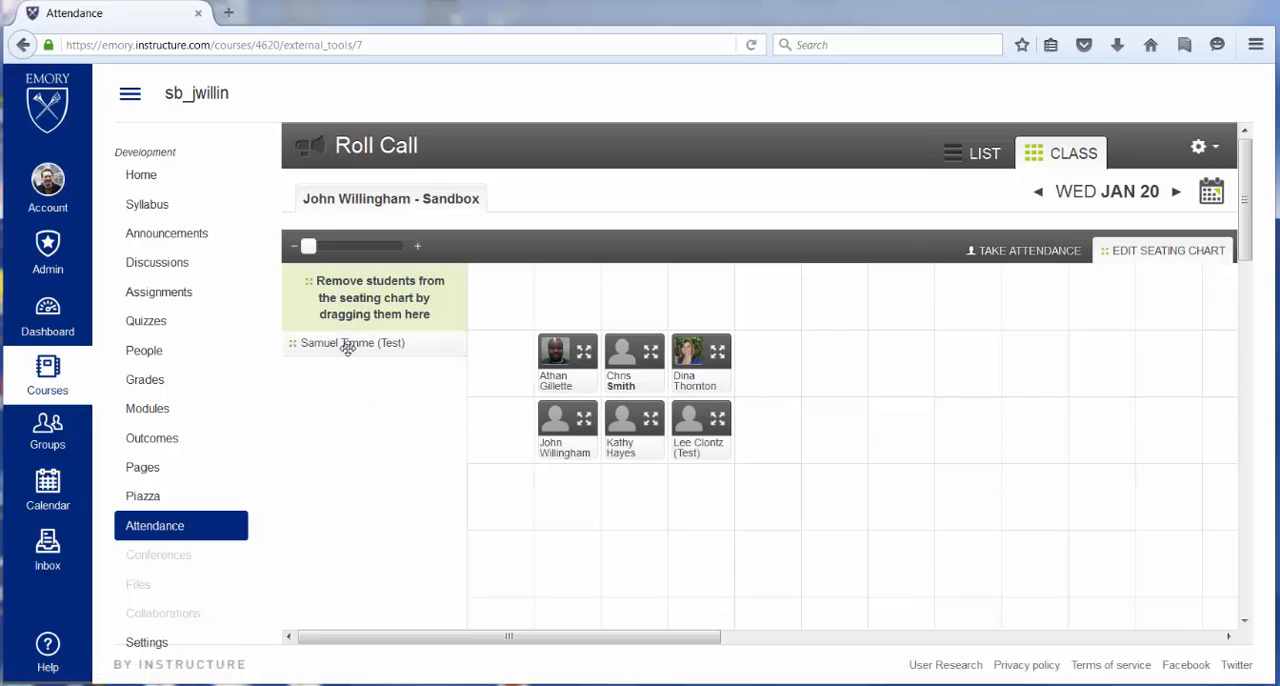
left_click_drag(349, 343, 797, 352)
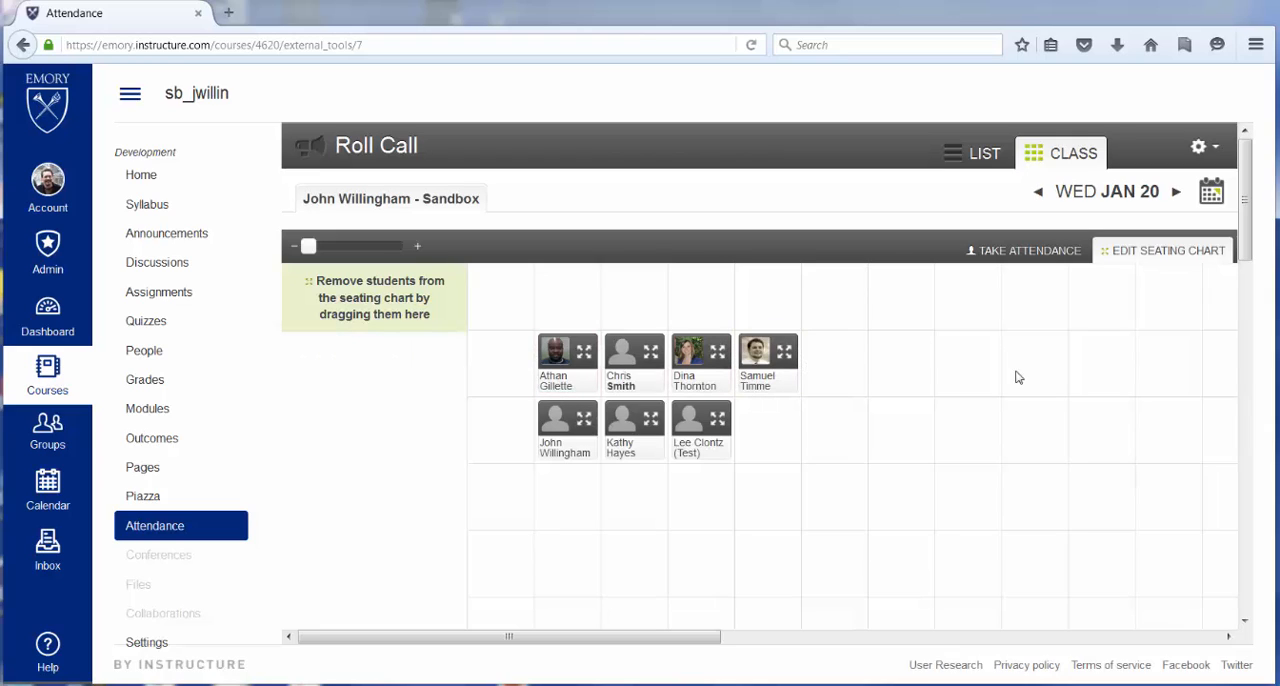
- Take attendance for the upper row of seats, marking the second student absent and the other three present
left_click(1030, 251)
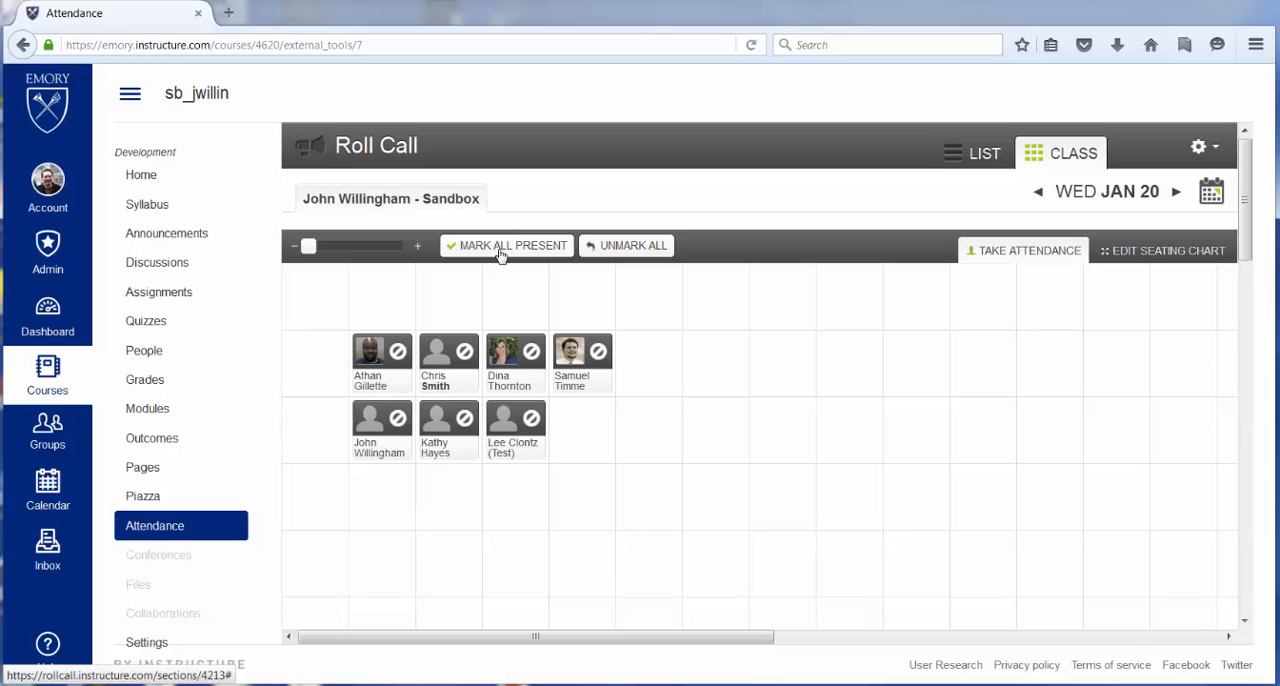
left_click(400, 355)
left_click(468, 353)
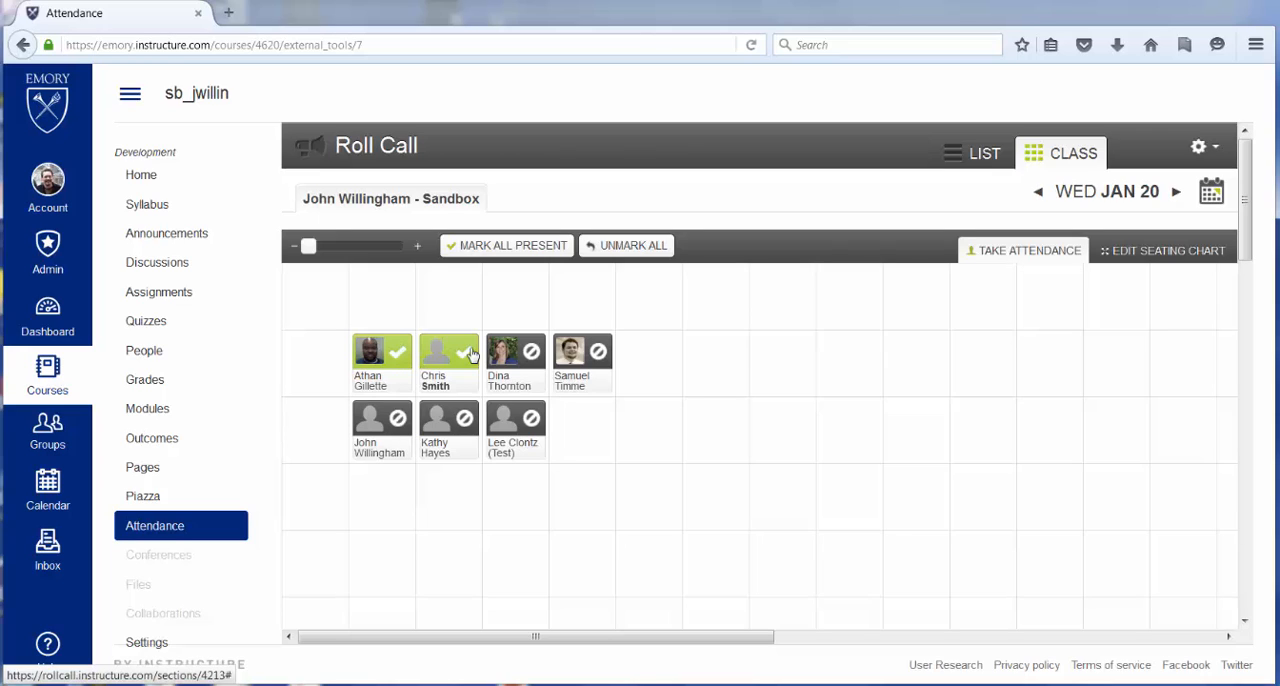
left_click(469, 354)
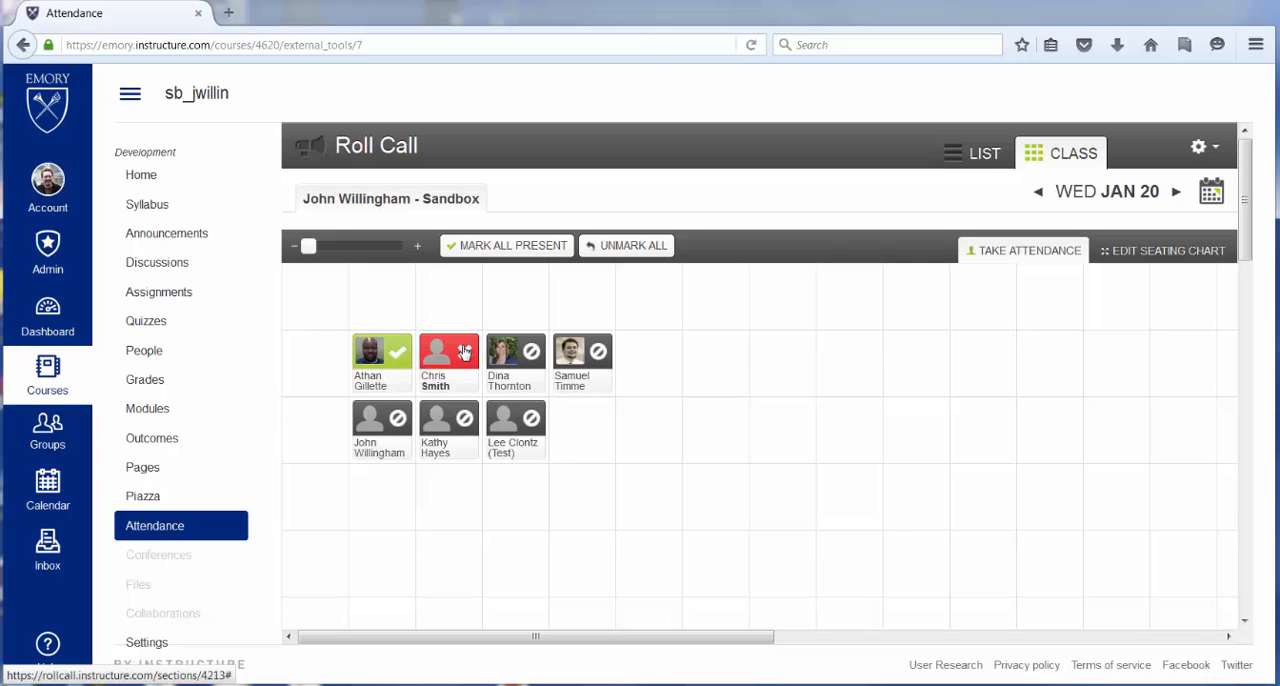
left_click(530, 354)
left_click(530, 356)
left_click(530, 355)
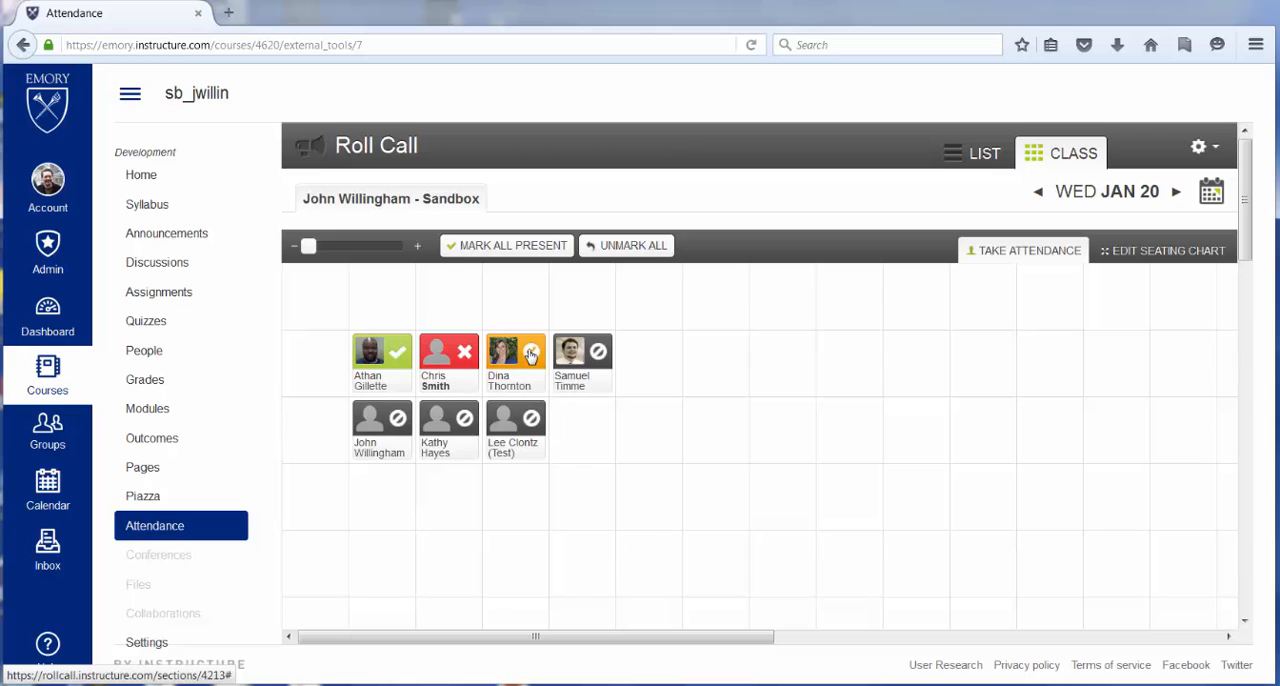
left_click(530, 356)
left_click(530, 355)
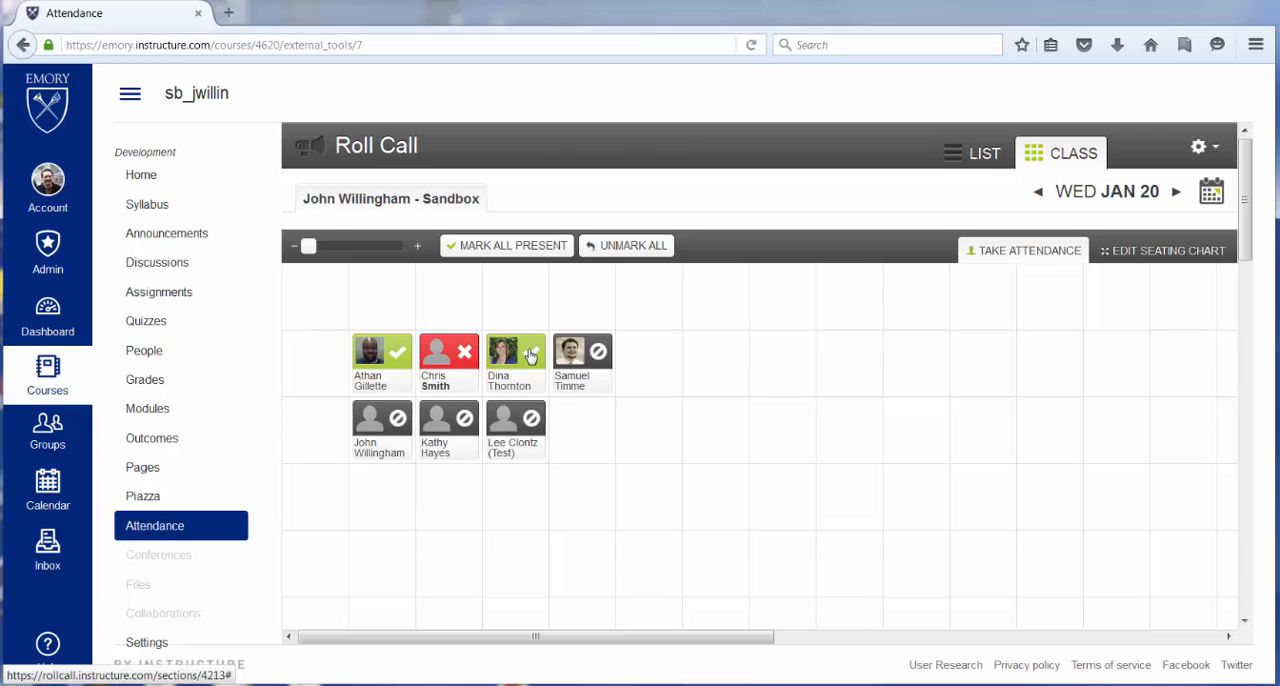
left_click(598, 351)
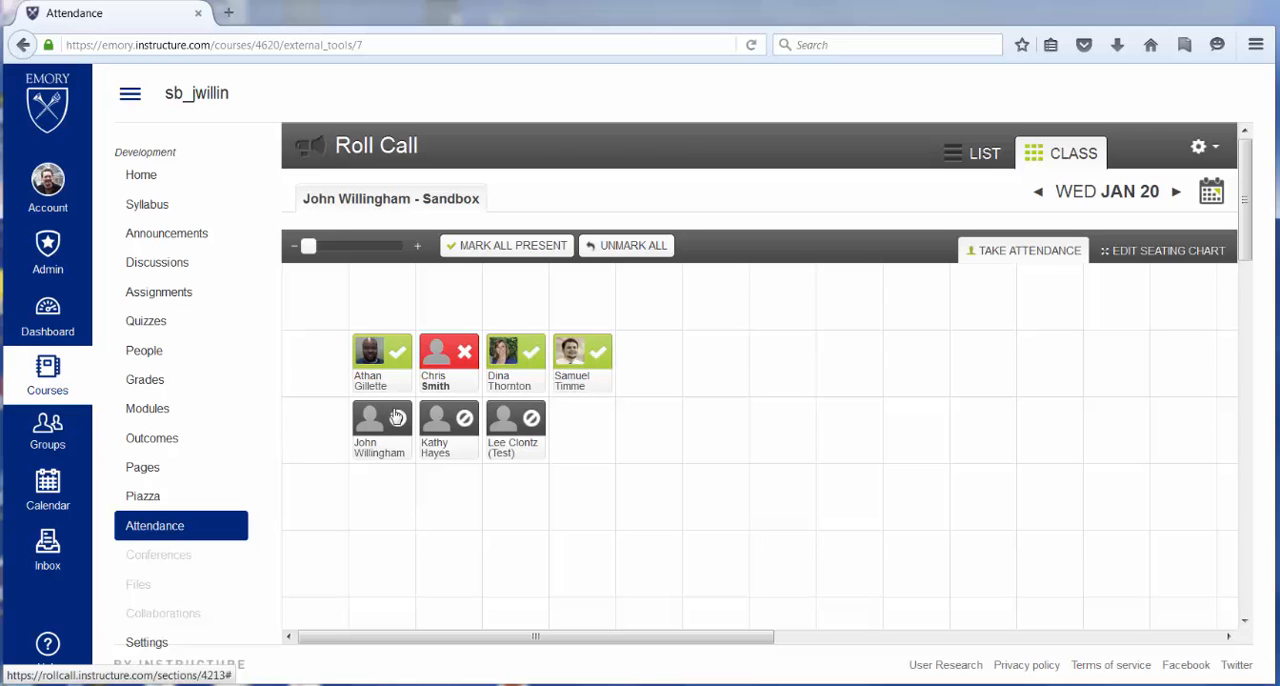
- Mark the first student in the lower row of seats late and the other two present
left_click(397, 417)
left_click(397, 417)
left_click(397, 417)
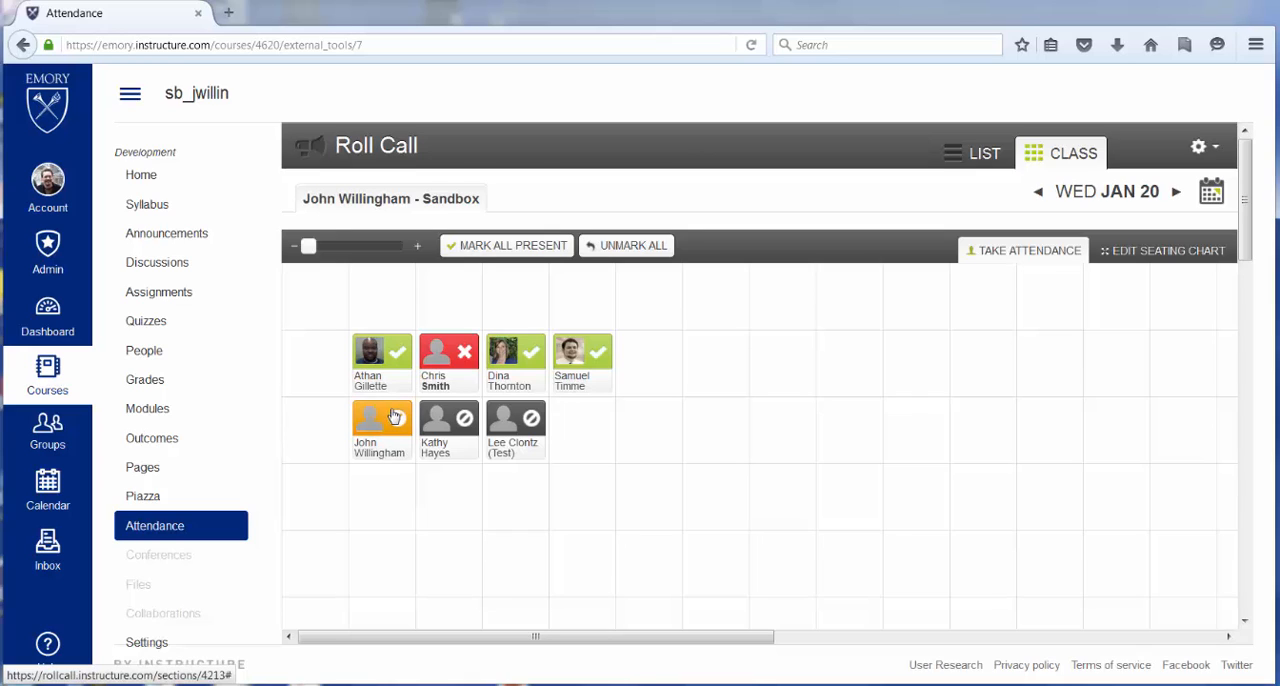
left_click(463, 420)
left_click(526, 421)
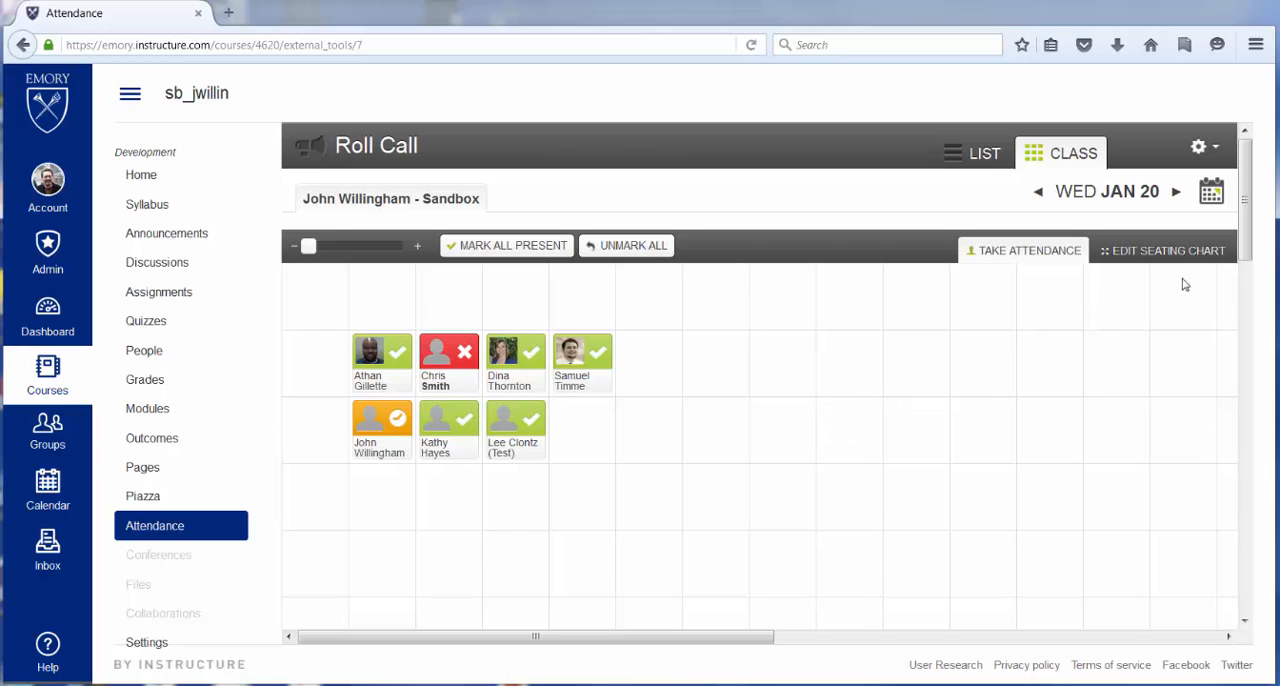
- Review the attendance on the following days through January 23, and return to January 20
left_click(1177, 194)
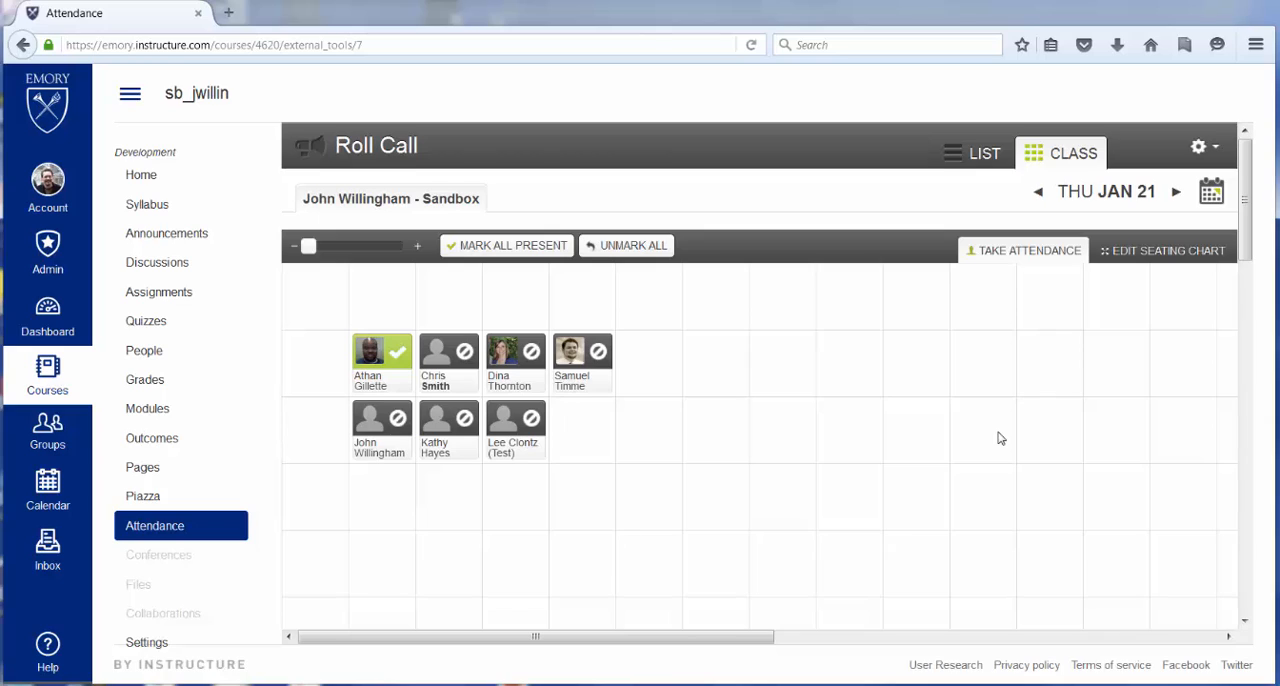
double_click(1176, 194)
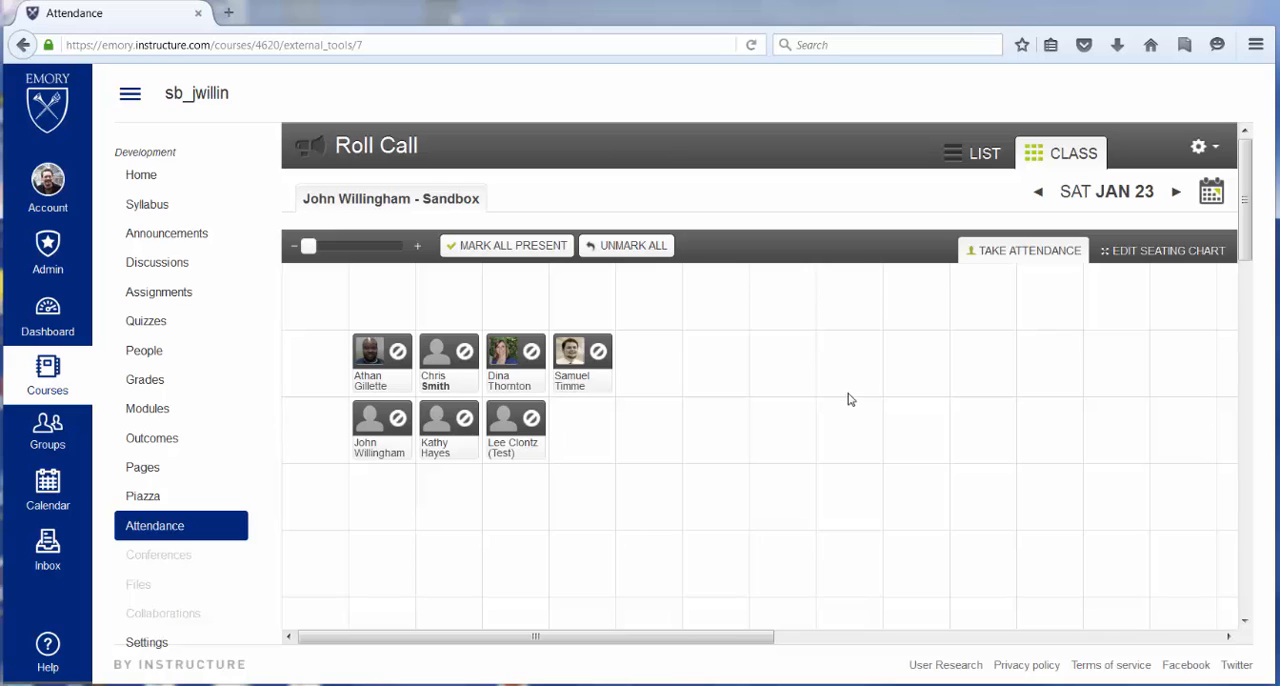
triple_click(1038, 191)
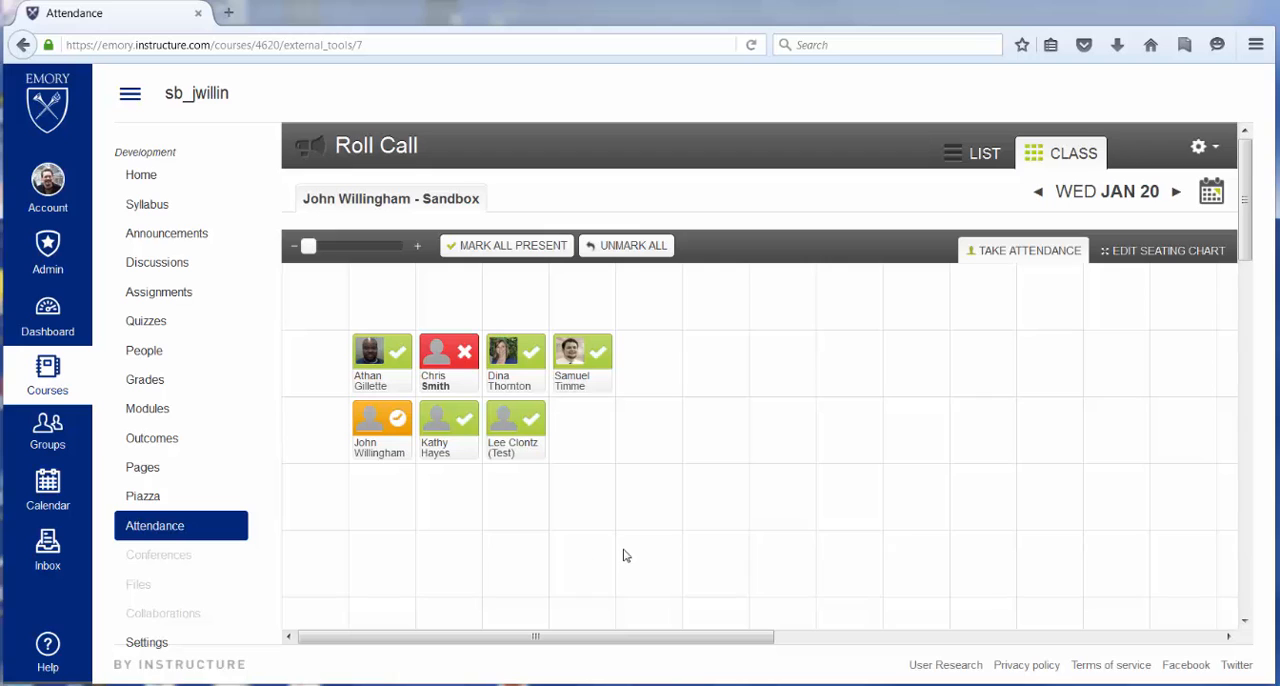
- From the upper row's third student's details, create a custom attendance badge named "Very Helpful to Other Students" with a red star icon
left_click(510, 382)
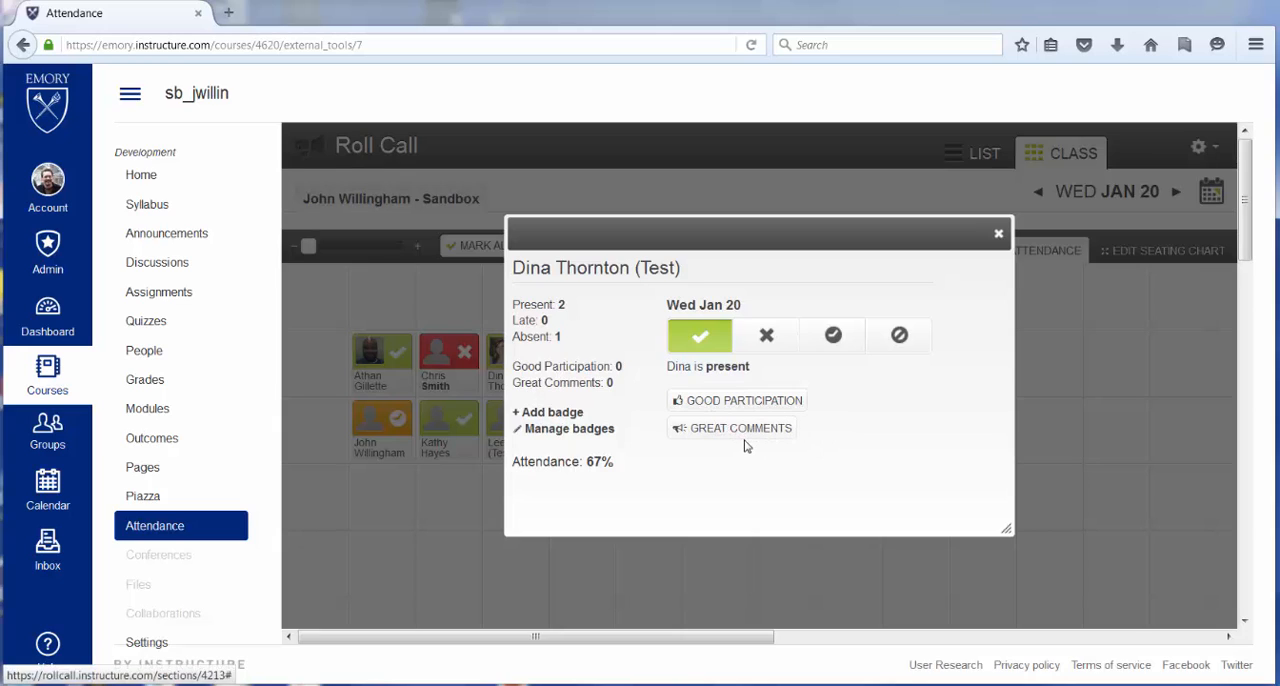
left_click(563, 413)
left_click(560, 289)
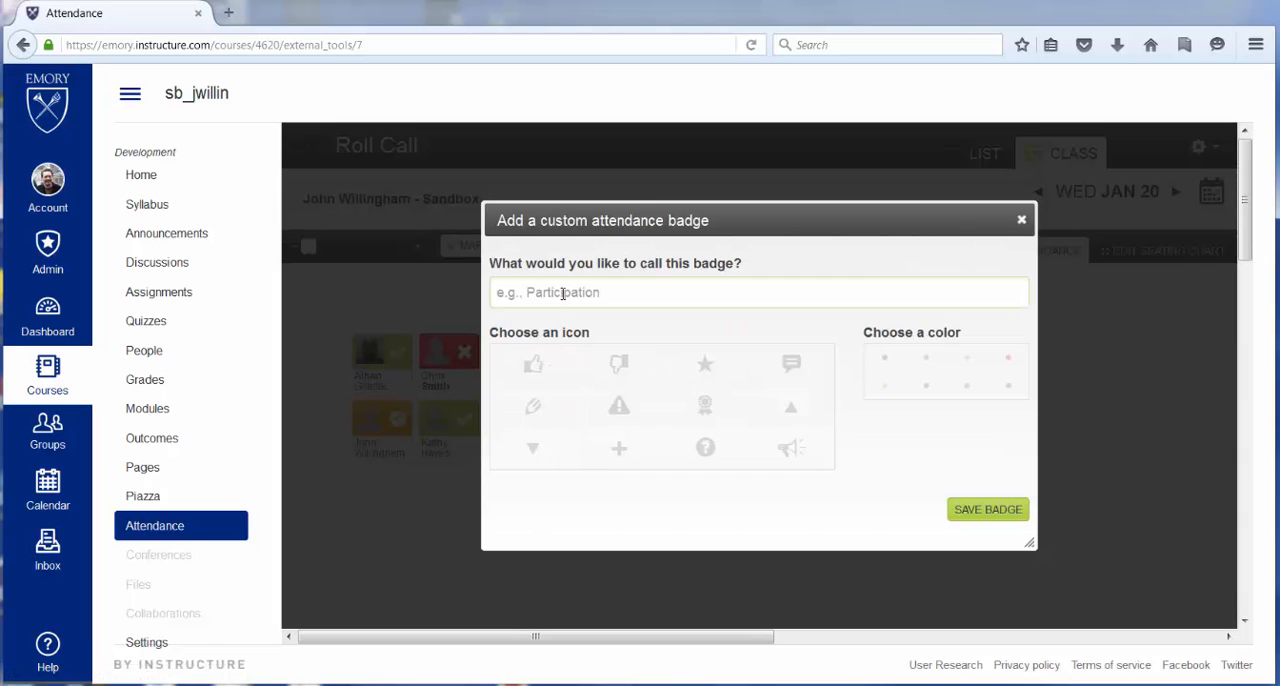
type("Very Helpful to Other Students")
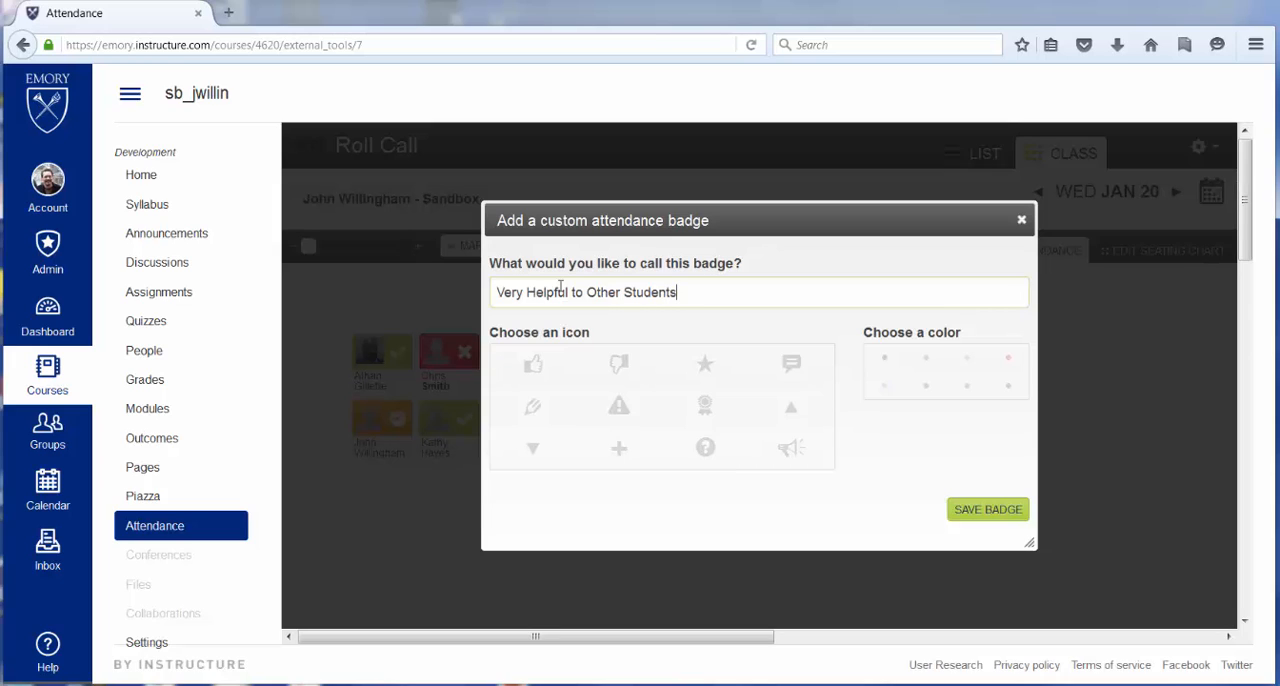
left_click(699, 360)
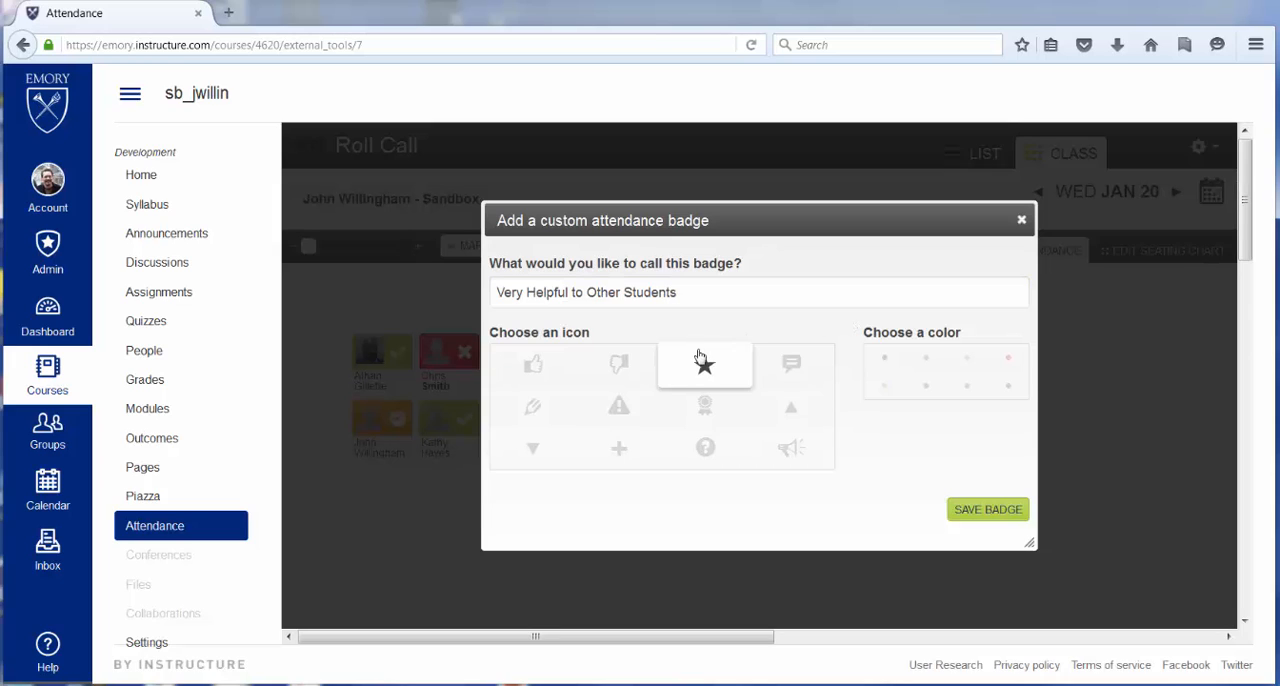
left_click(1008, 362)
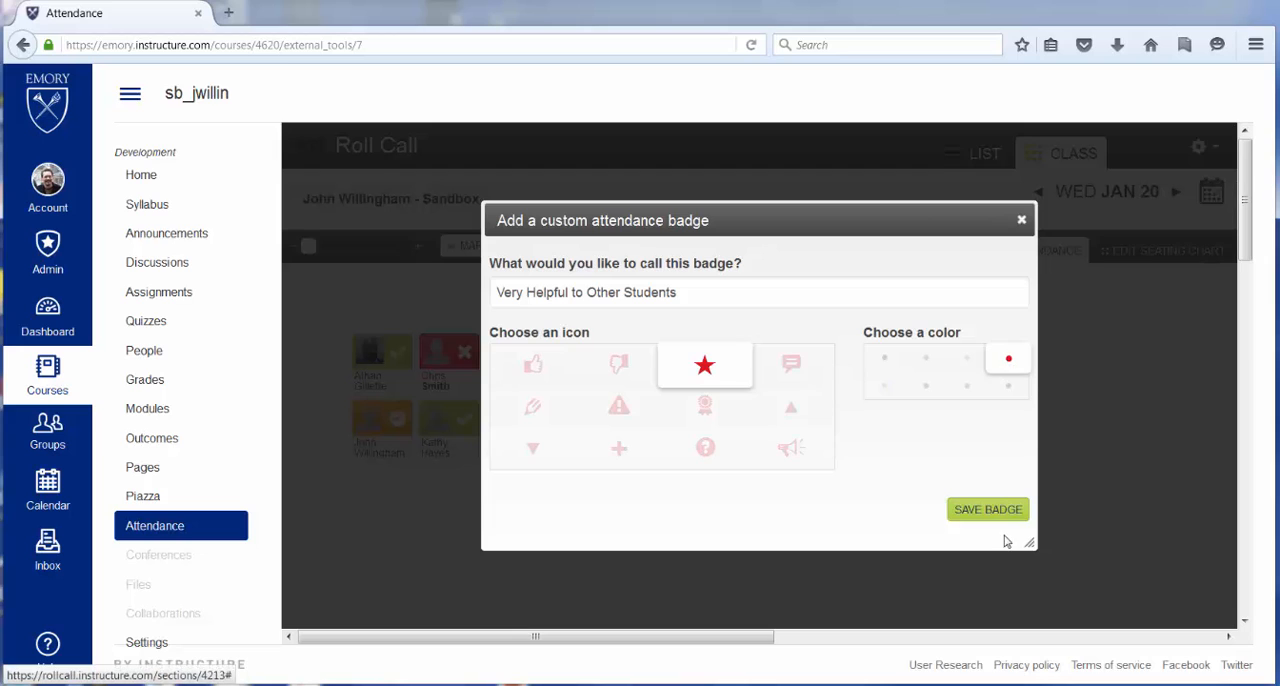
left_click(975, 509)
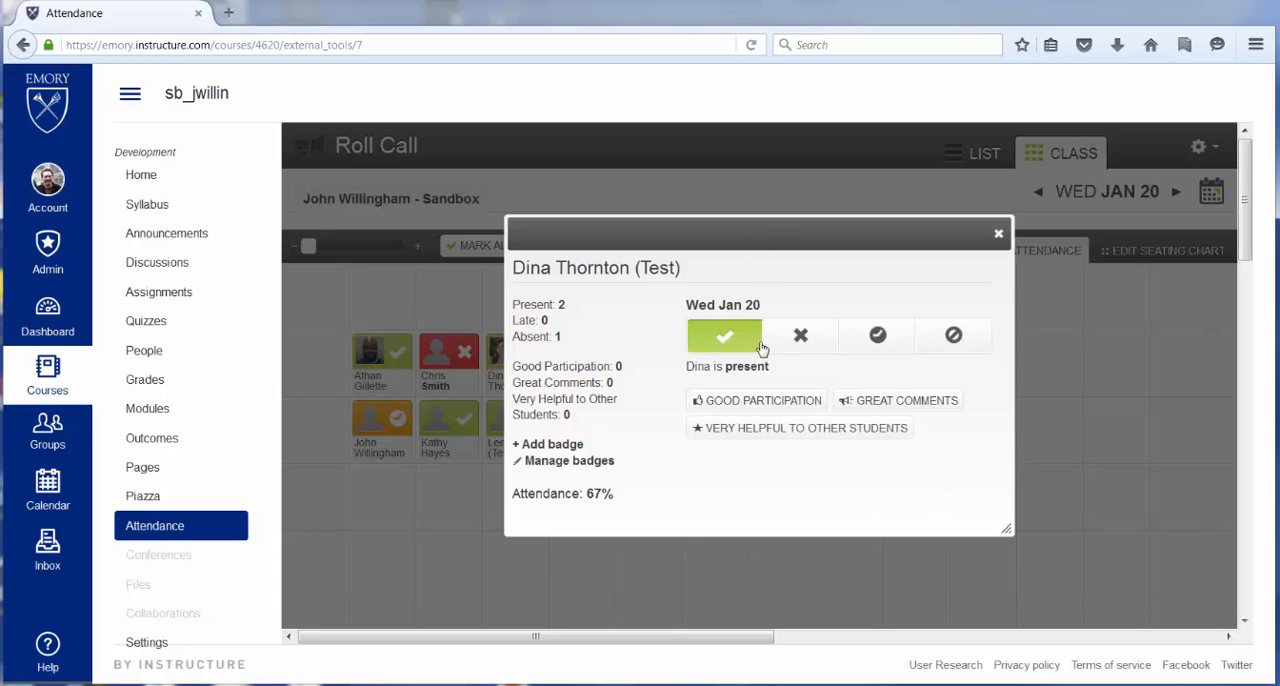
- Award the Good Participation badge to this student for January 20 and close the student's details
left_click(767, 400)
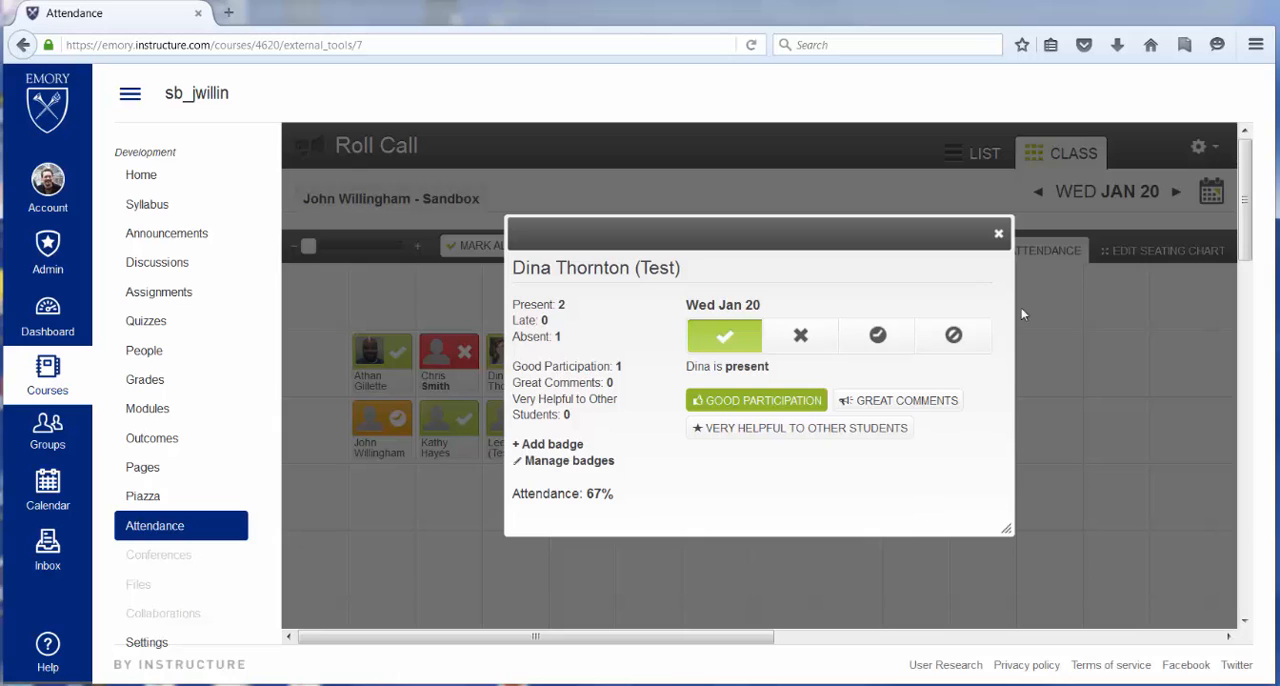
left_click(999, 236)
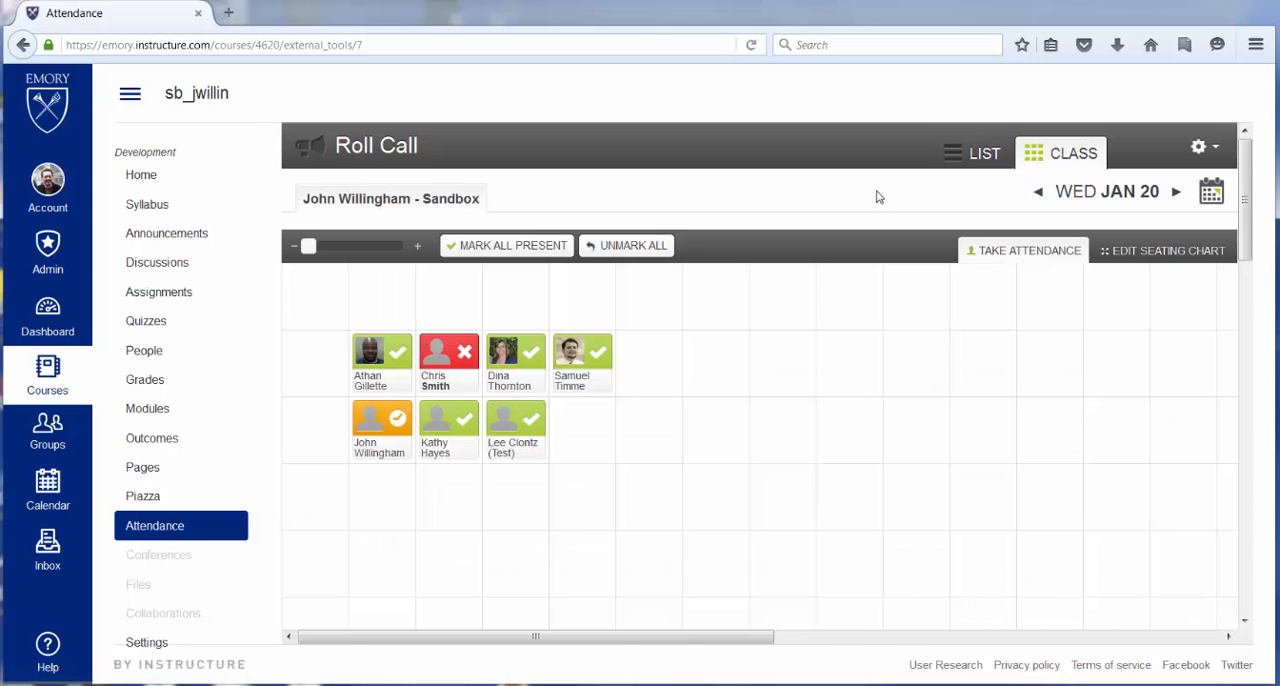
- Switch the roll call back to the list view and show the first listed student's attendance details
left_click(956, 158)
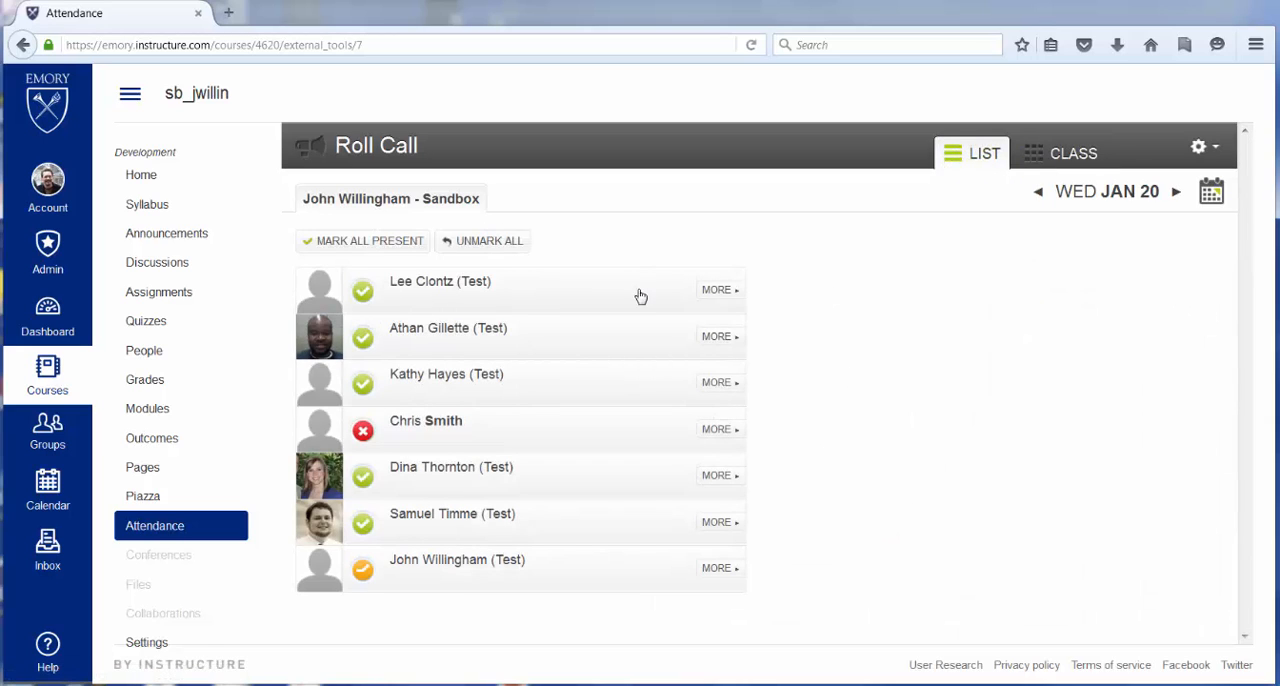
left_click(716, 290)
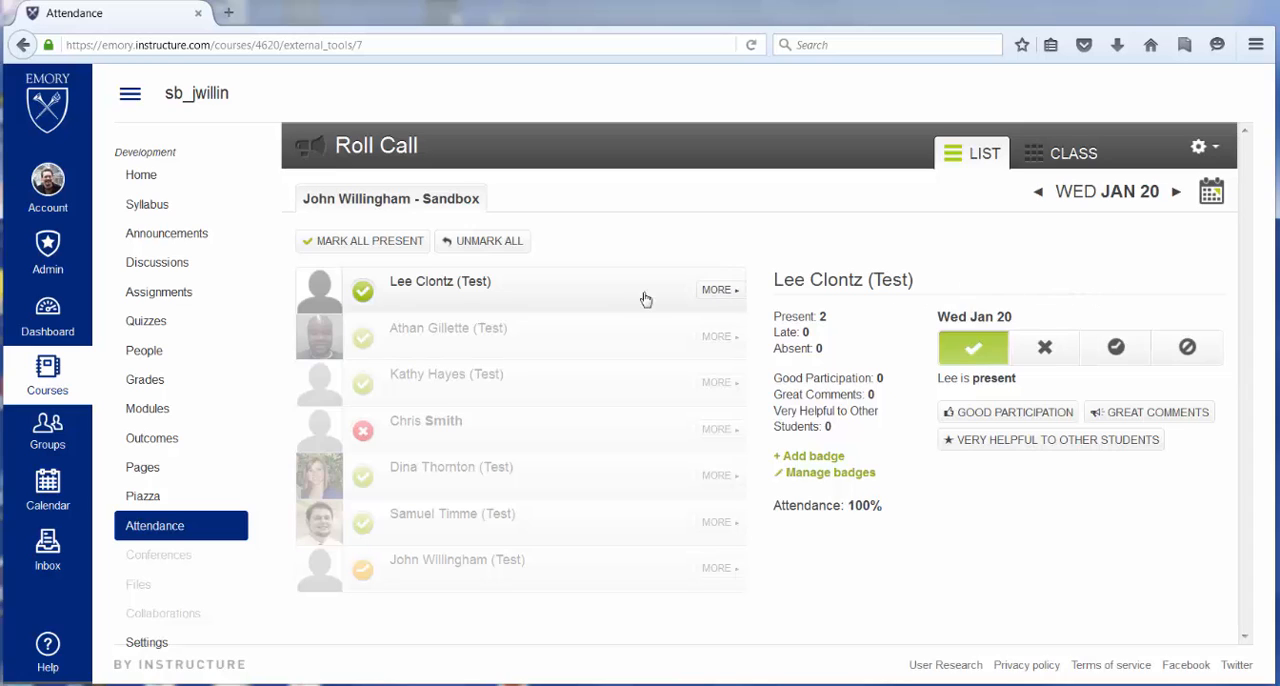
- Show the attendance details of the third listed student, followed by those of the fifth listed student
left_click(716, 341)
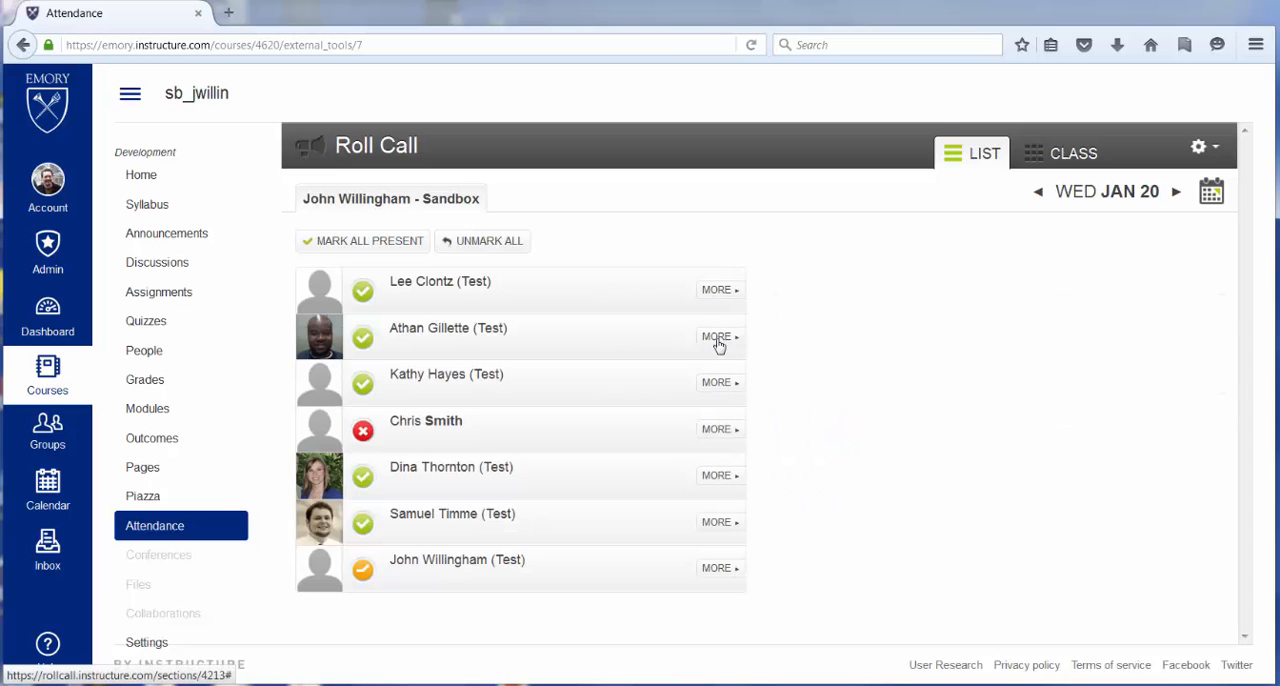
left_click(716, 386)
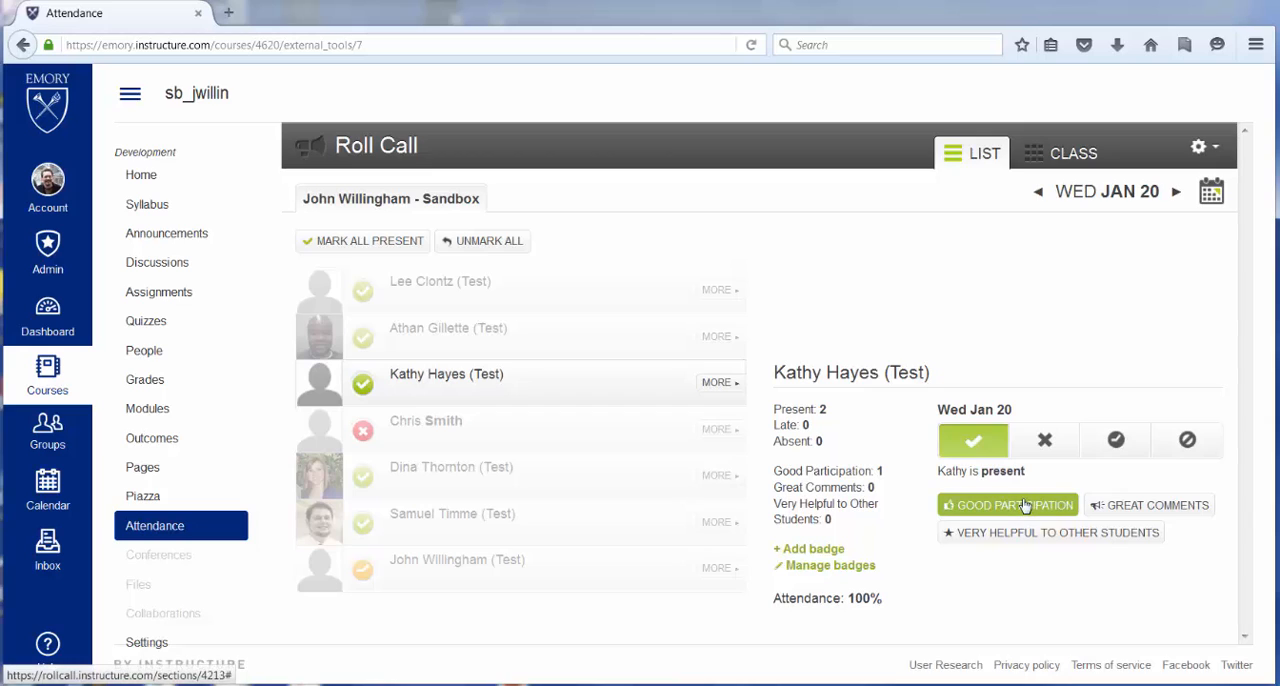
left_click(716, 476)
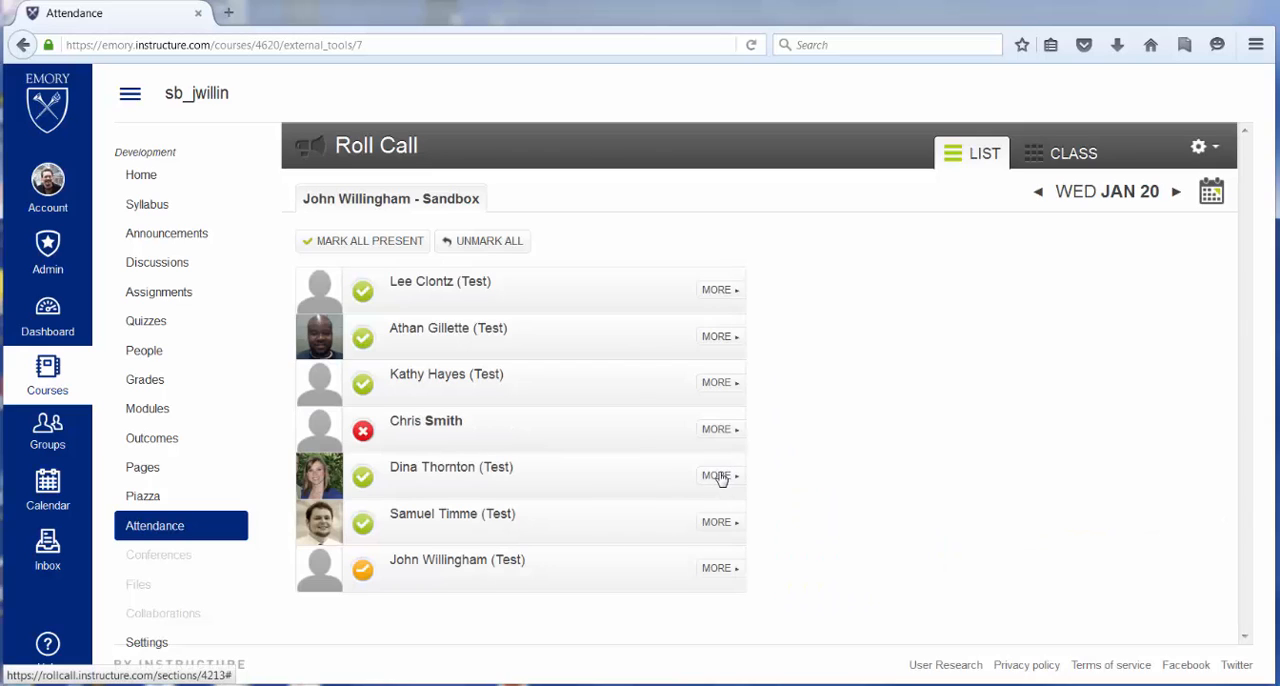
left_click(720, 477)
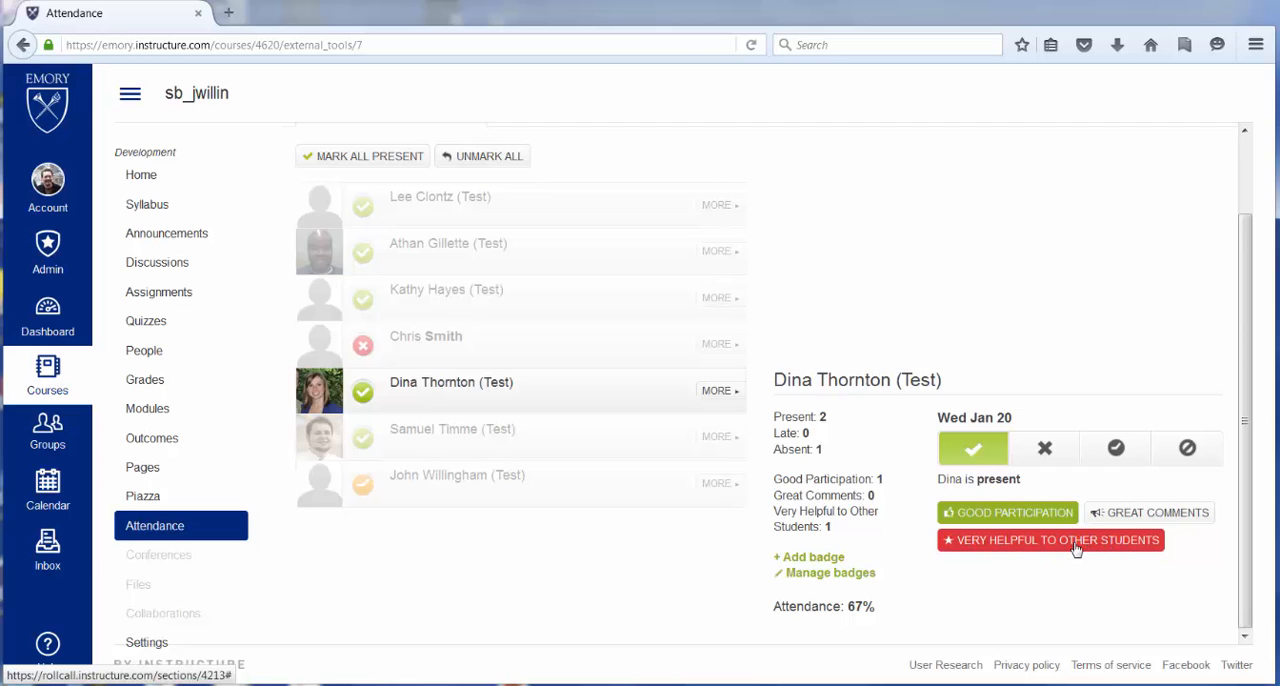
- Change the "Very Helpful to Other Students" badge's color to green, save it, and mark the fifth listed student present for January 20
left_click(835, 573)
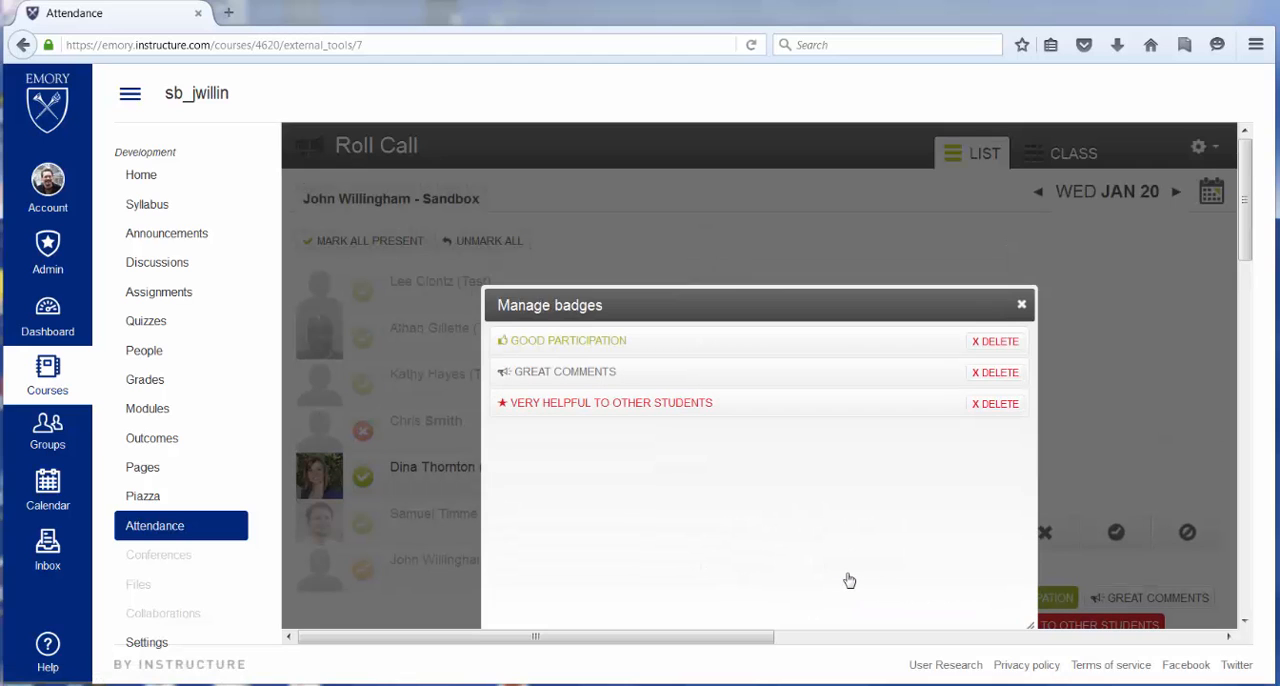
left_click(590, 404)
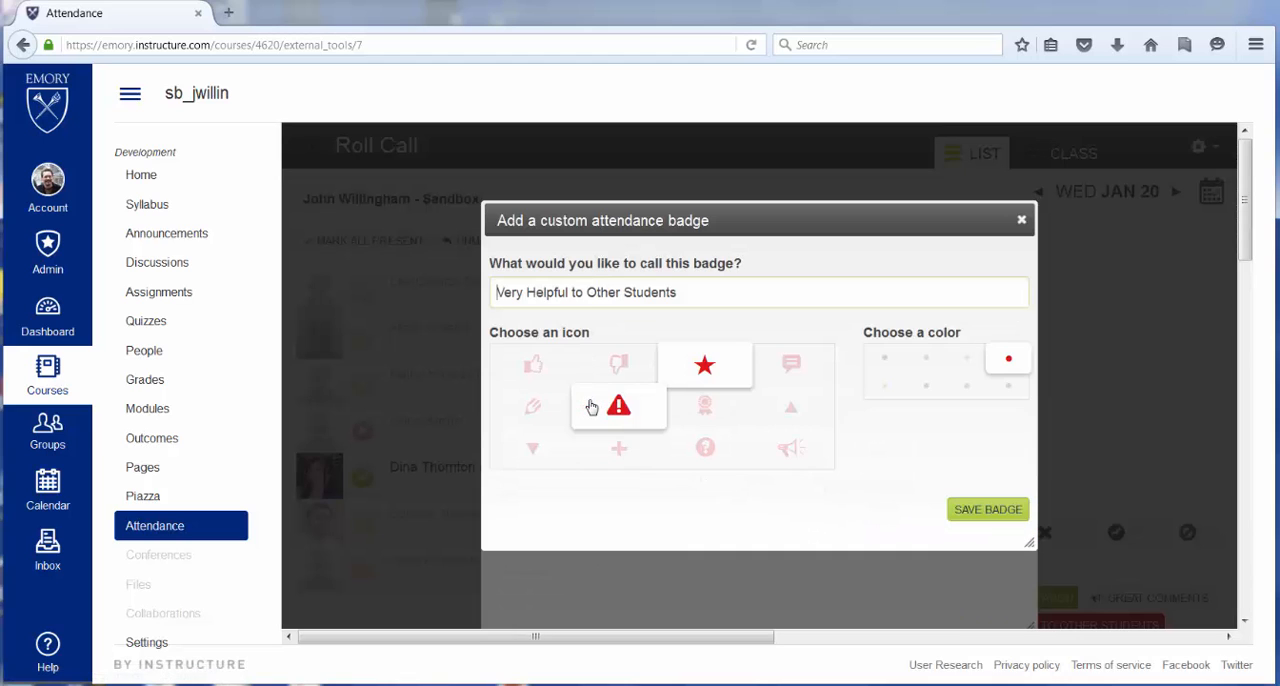
left_click(968, 362)
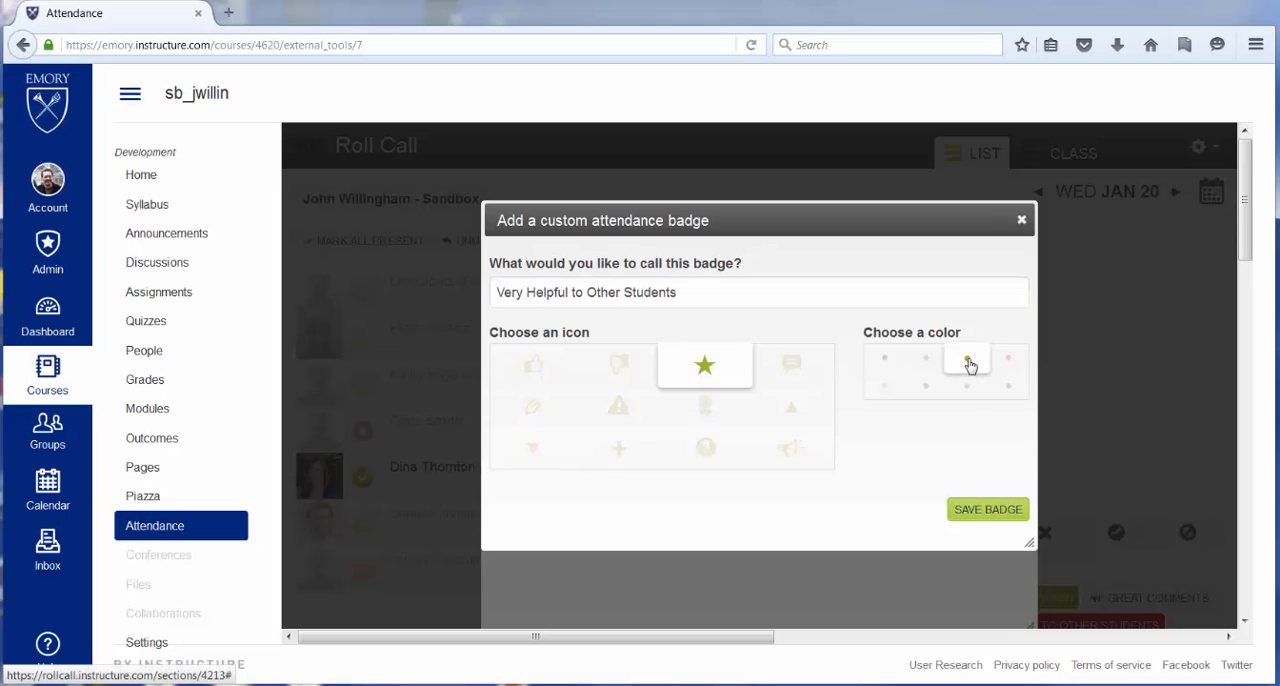
left_click(987, 509)
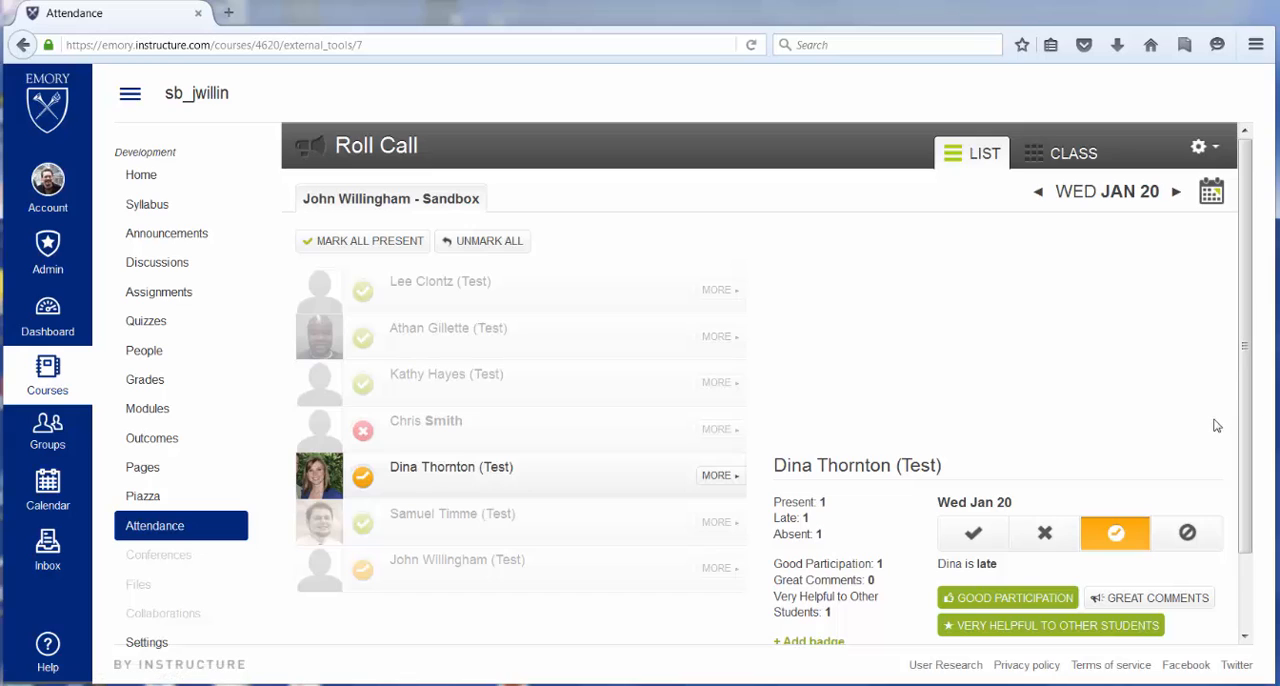
left_click(968, 532)
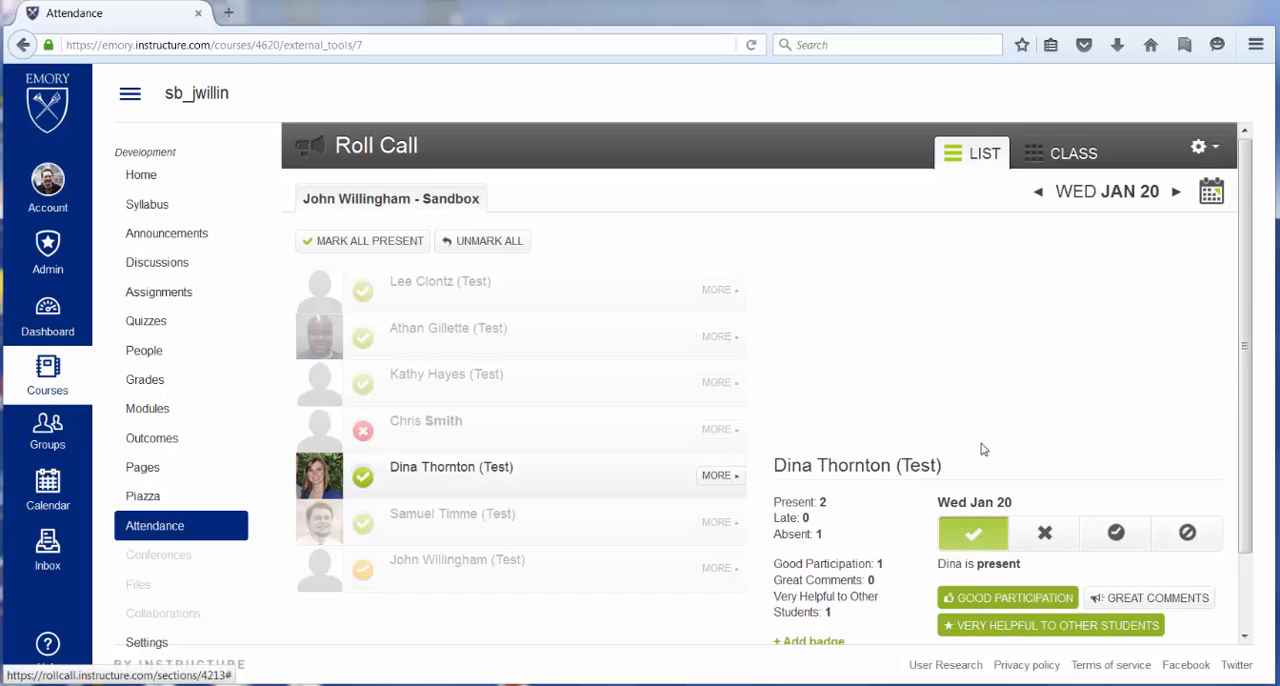